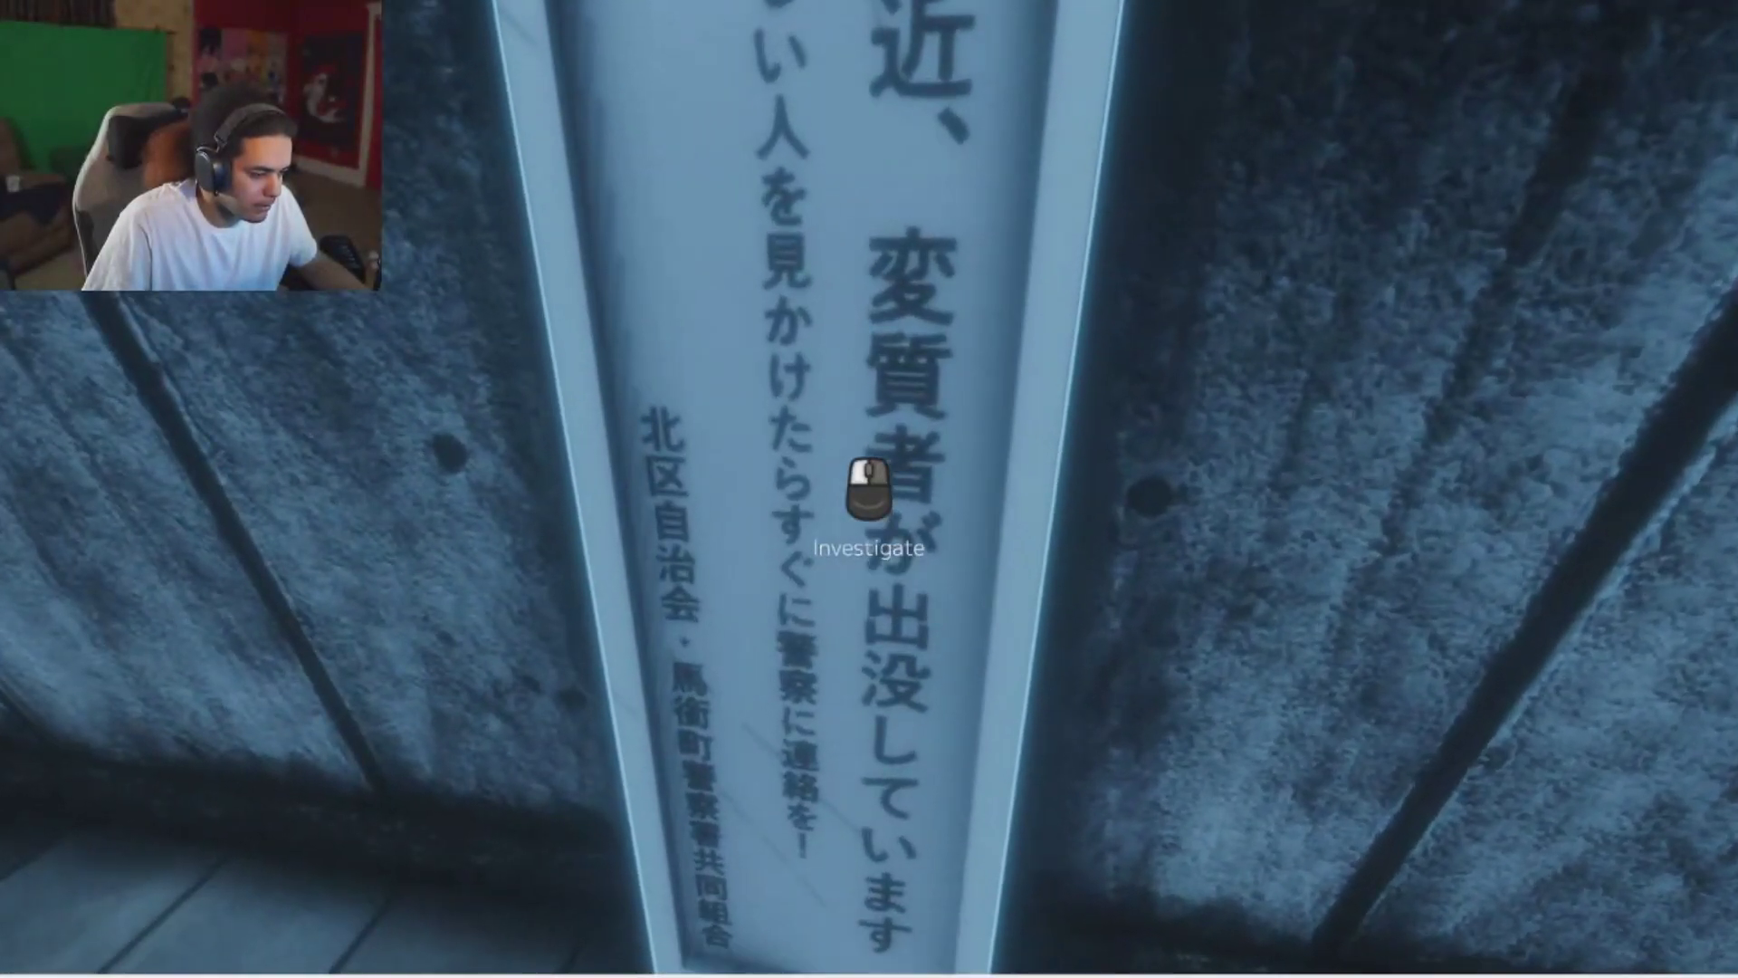
# Read the suspicious-person warning sign, walk past the vending machine, and dismiss the monk's dialogue.
pyautogui.click(884, 485)
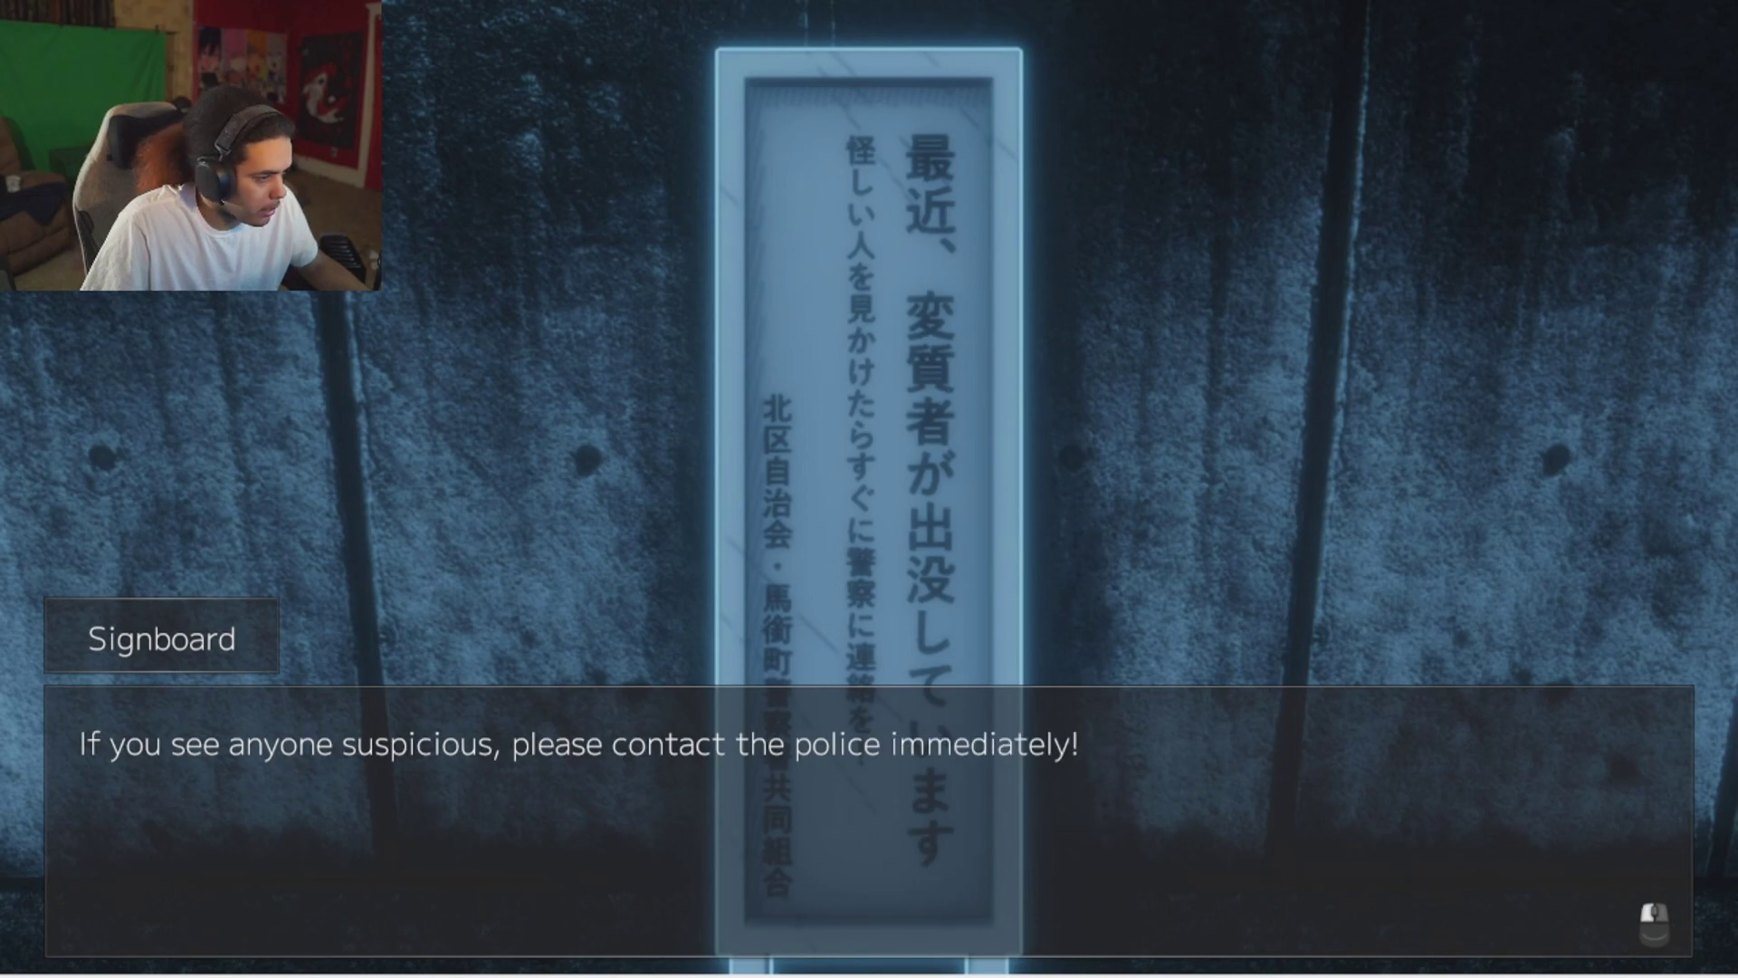
pyautogui.click(870, 490)
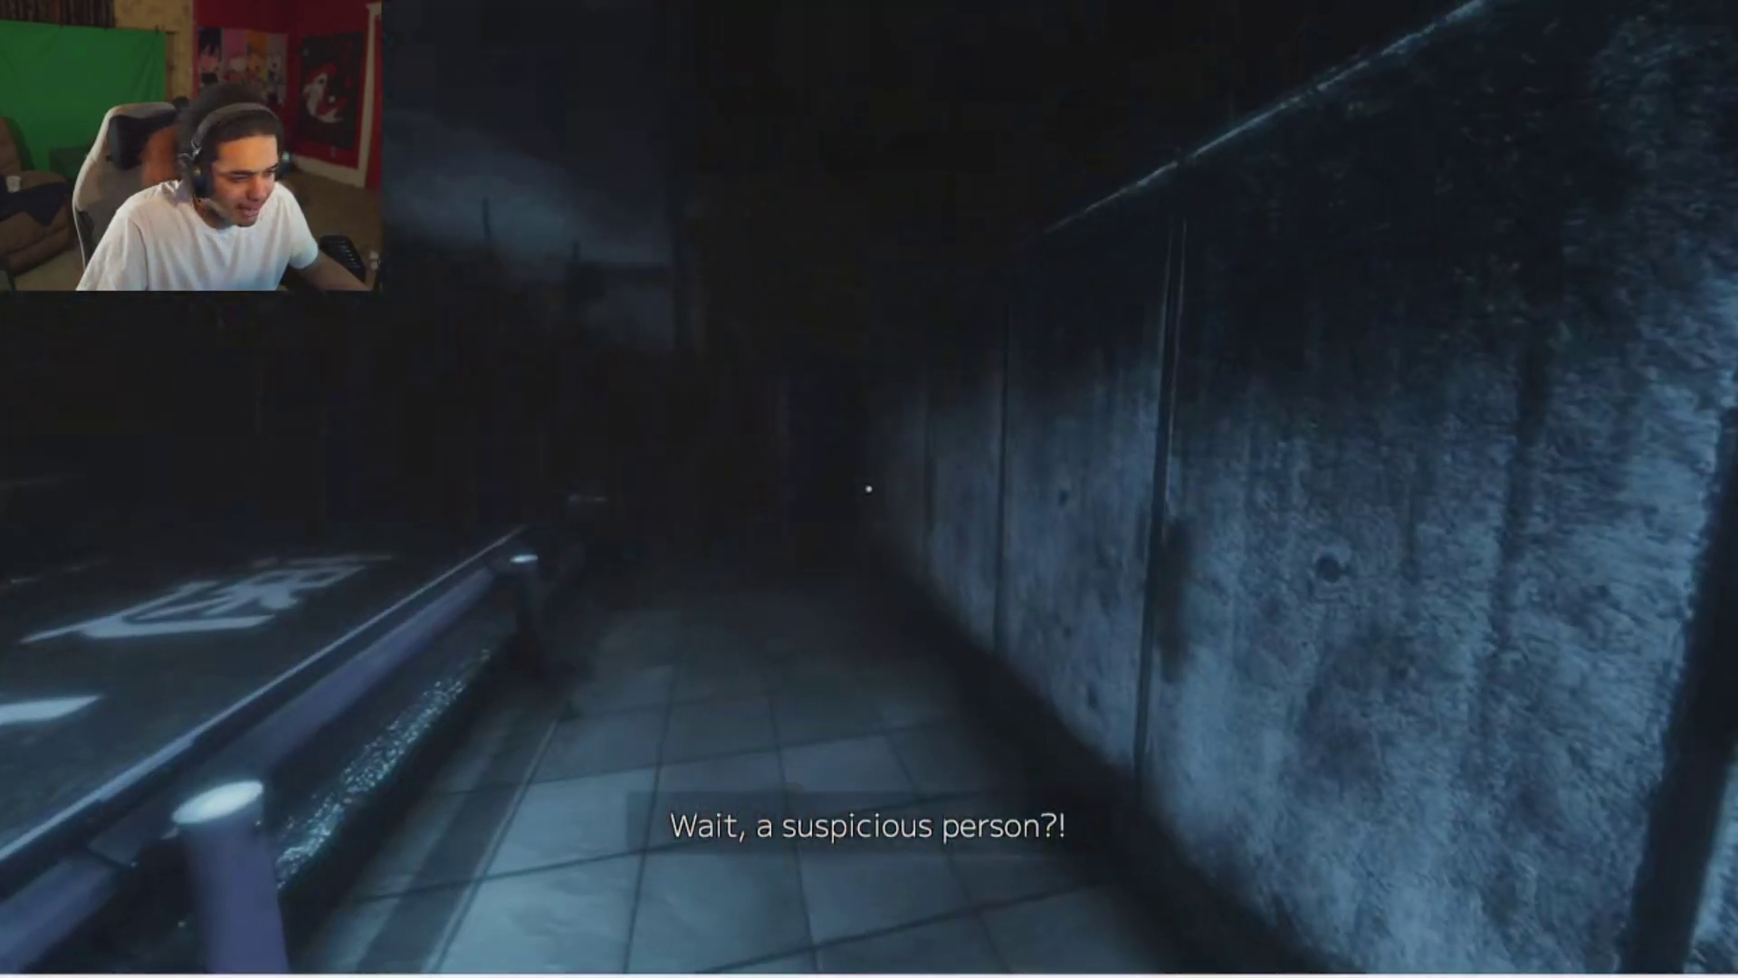
pyautogui.press('w')
pyautogui.press('w')
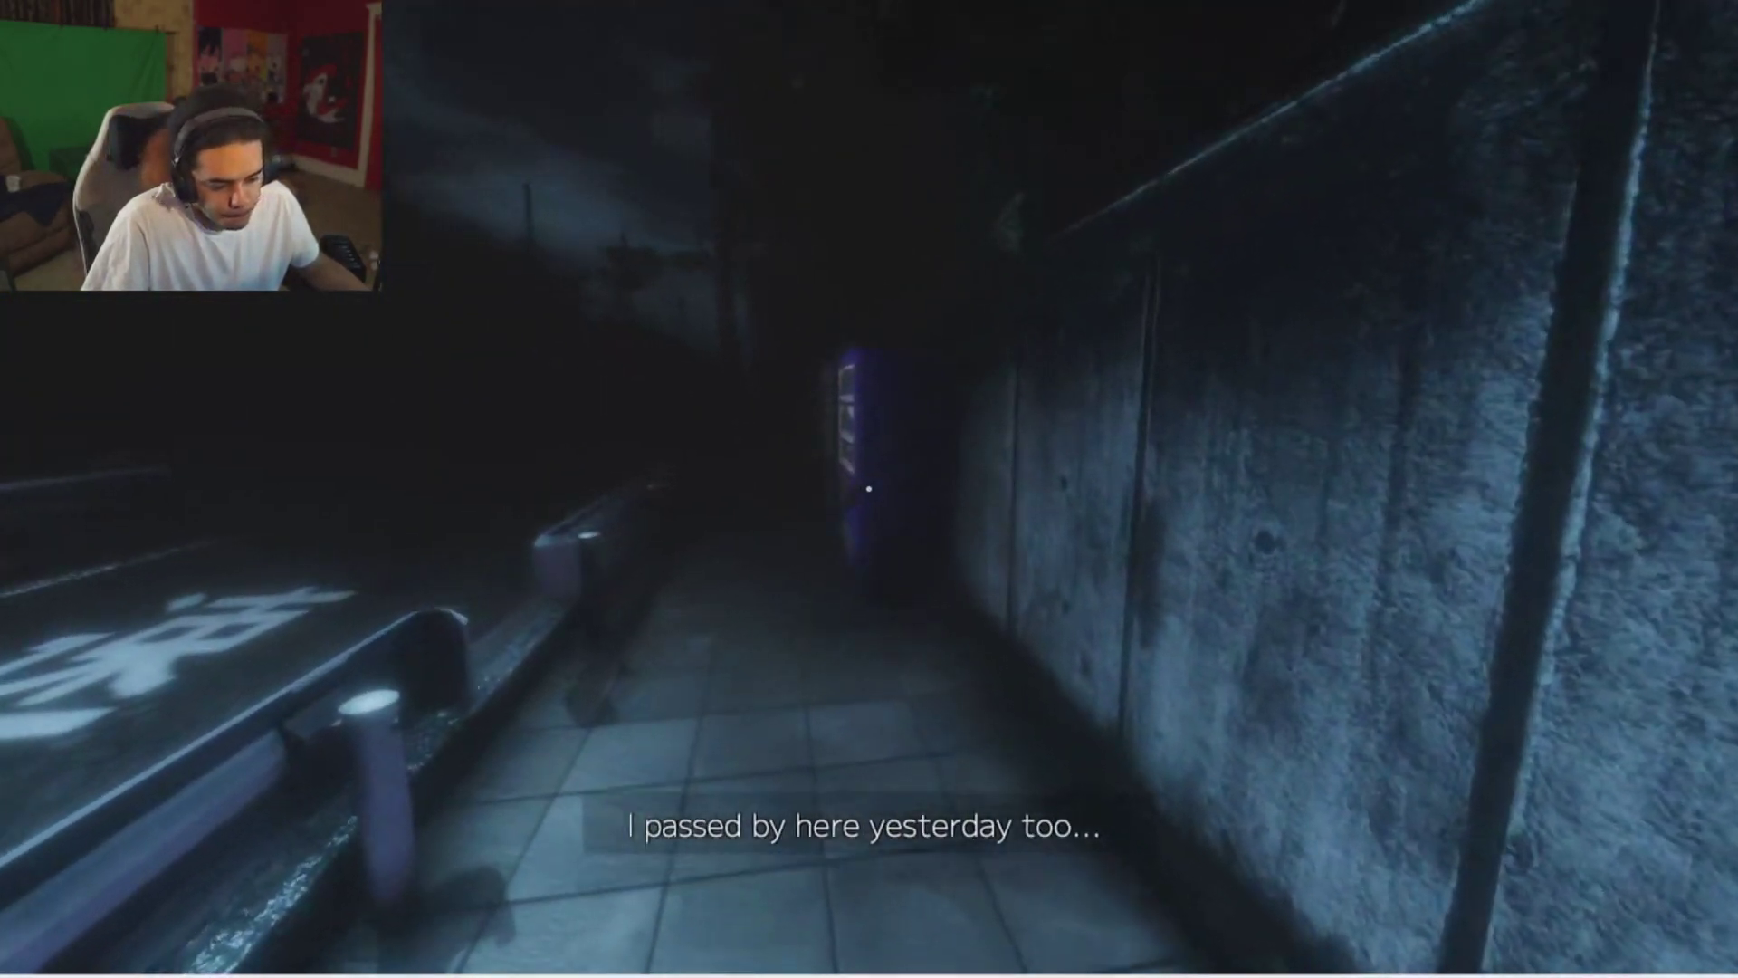
pyautogui.press('w')
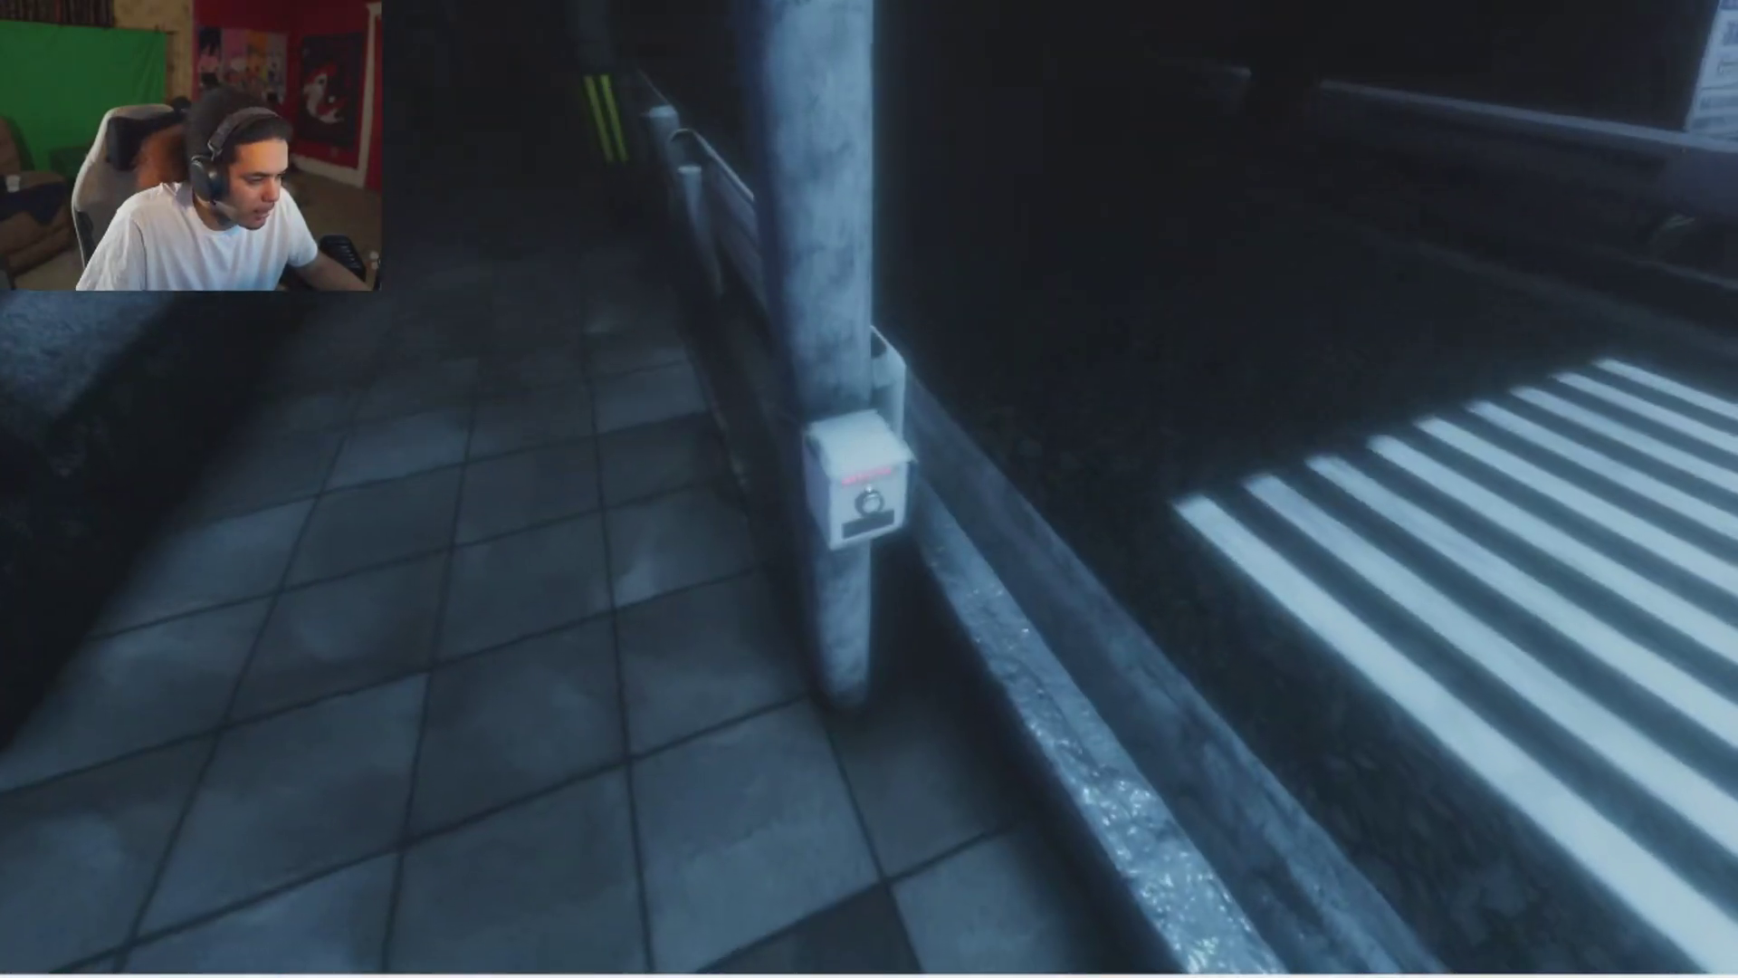
pyautogui.press('w')
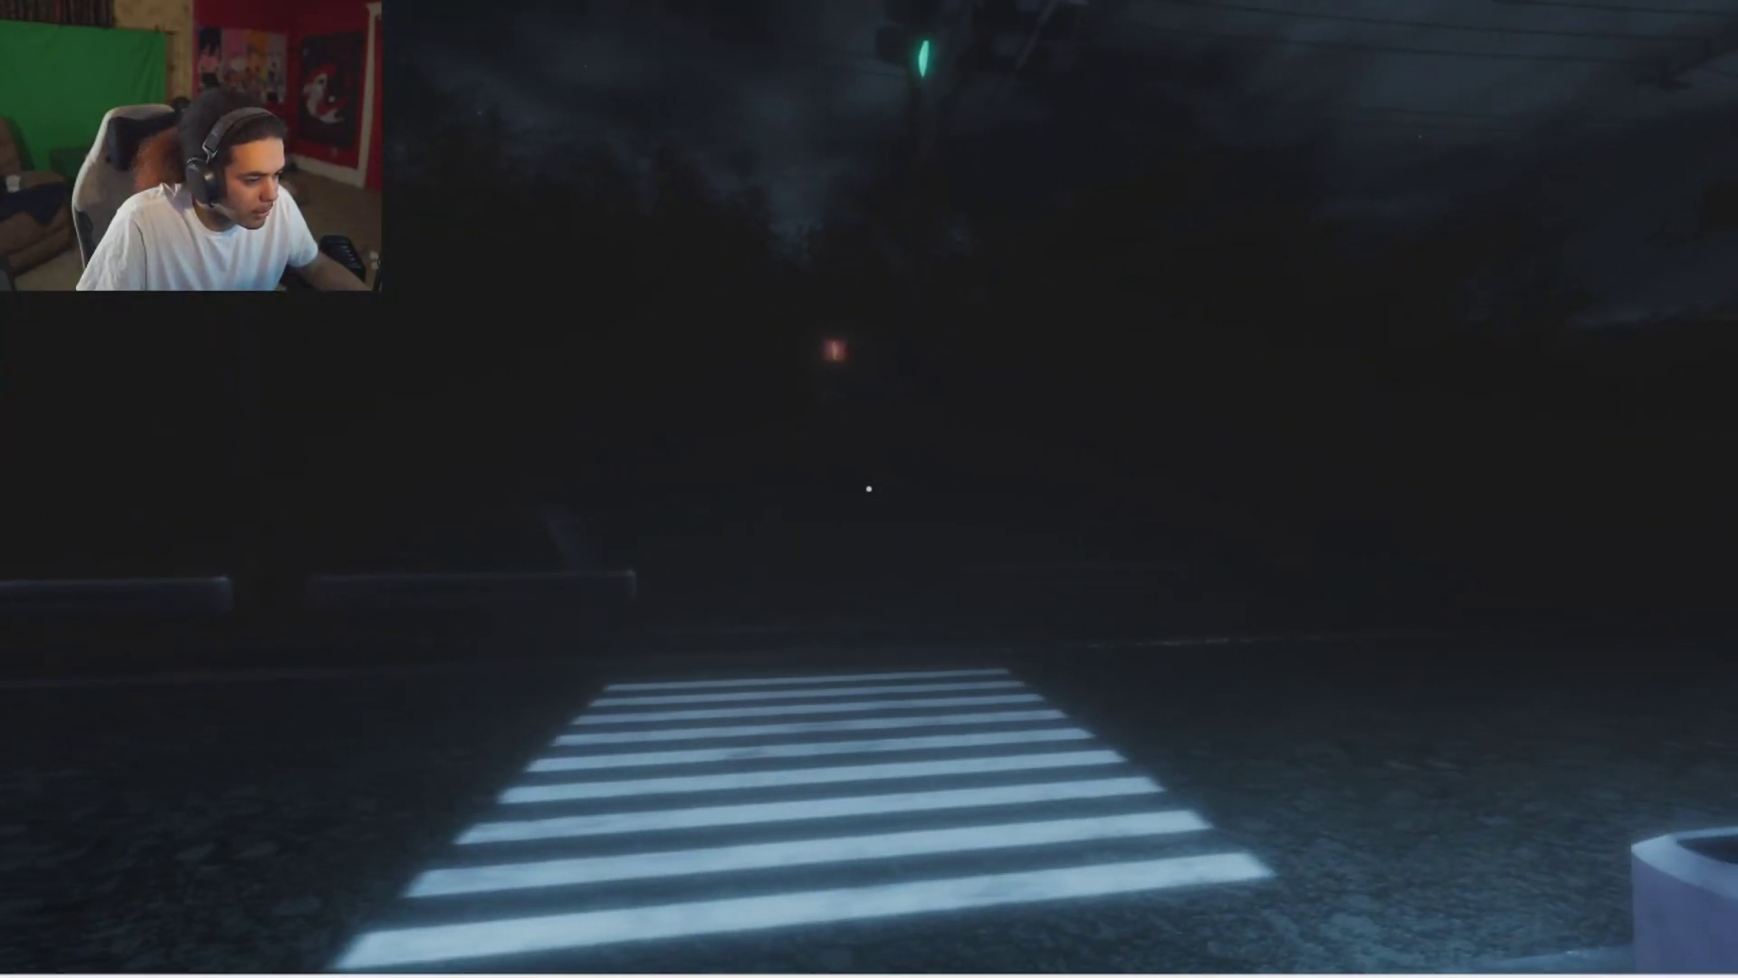
pyautogui.press('w')
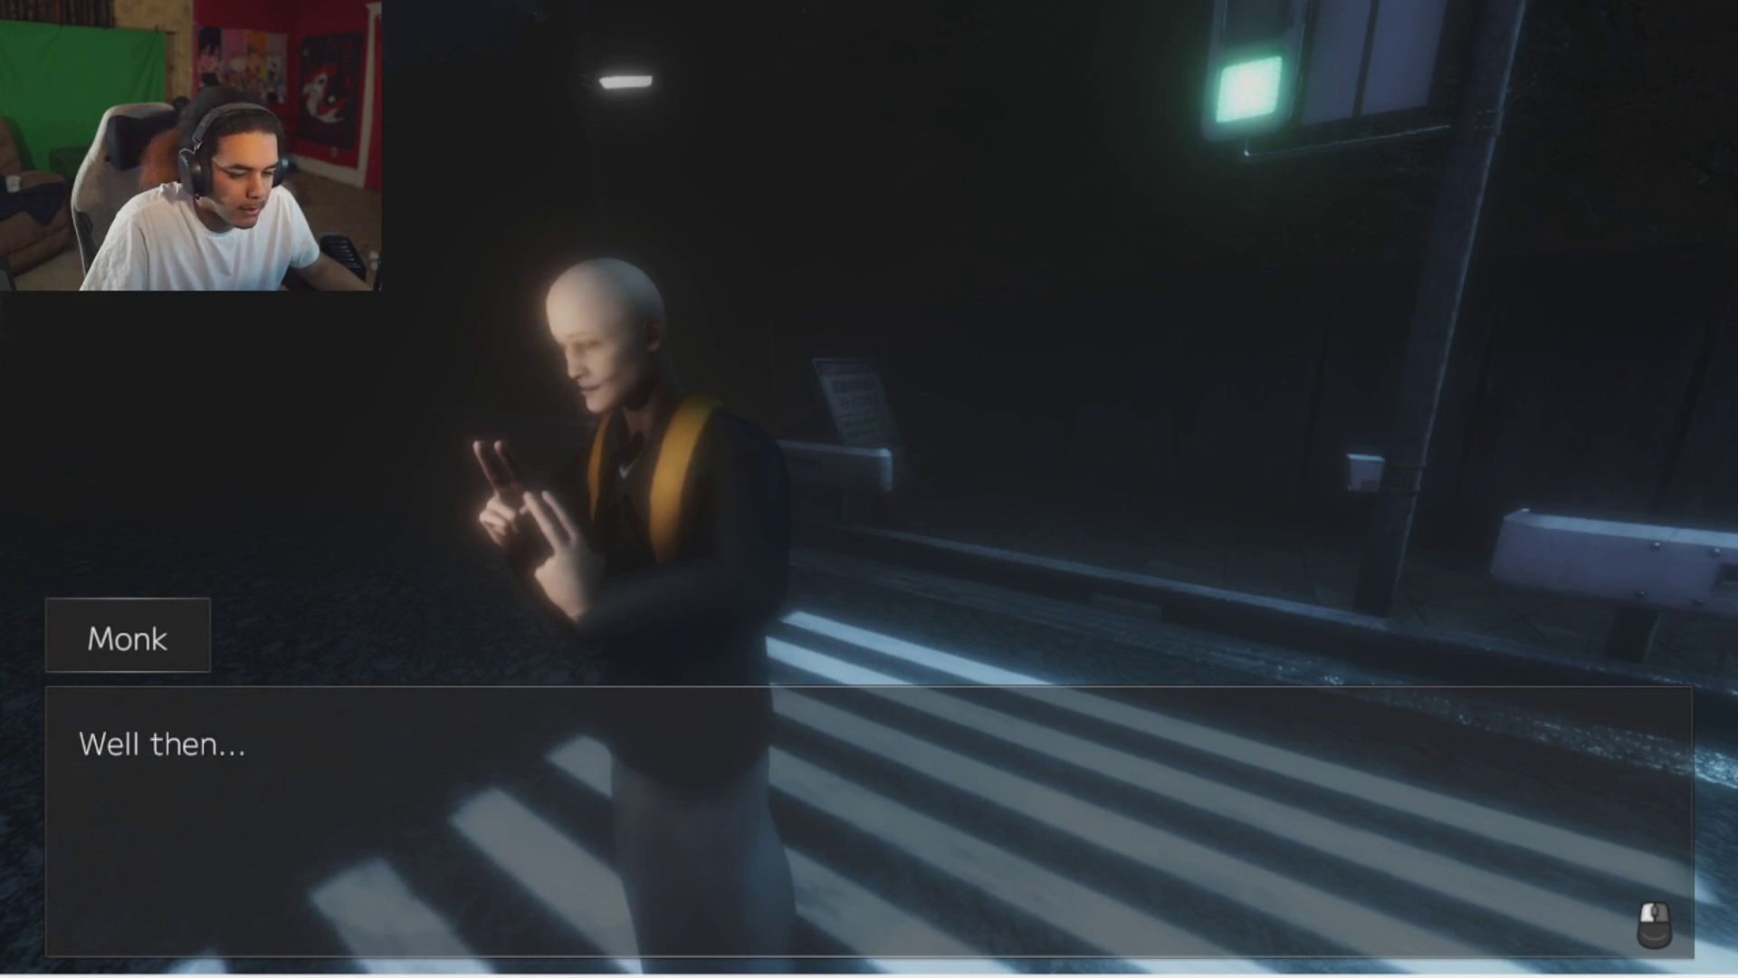
pyautogui.click(869, 489)
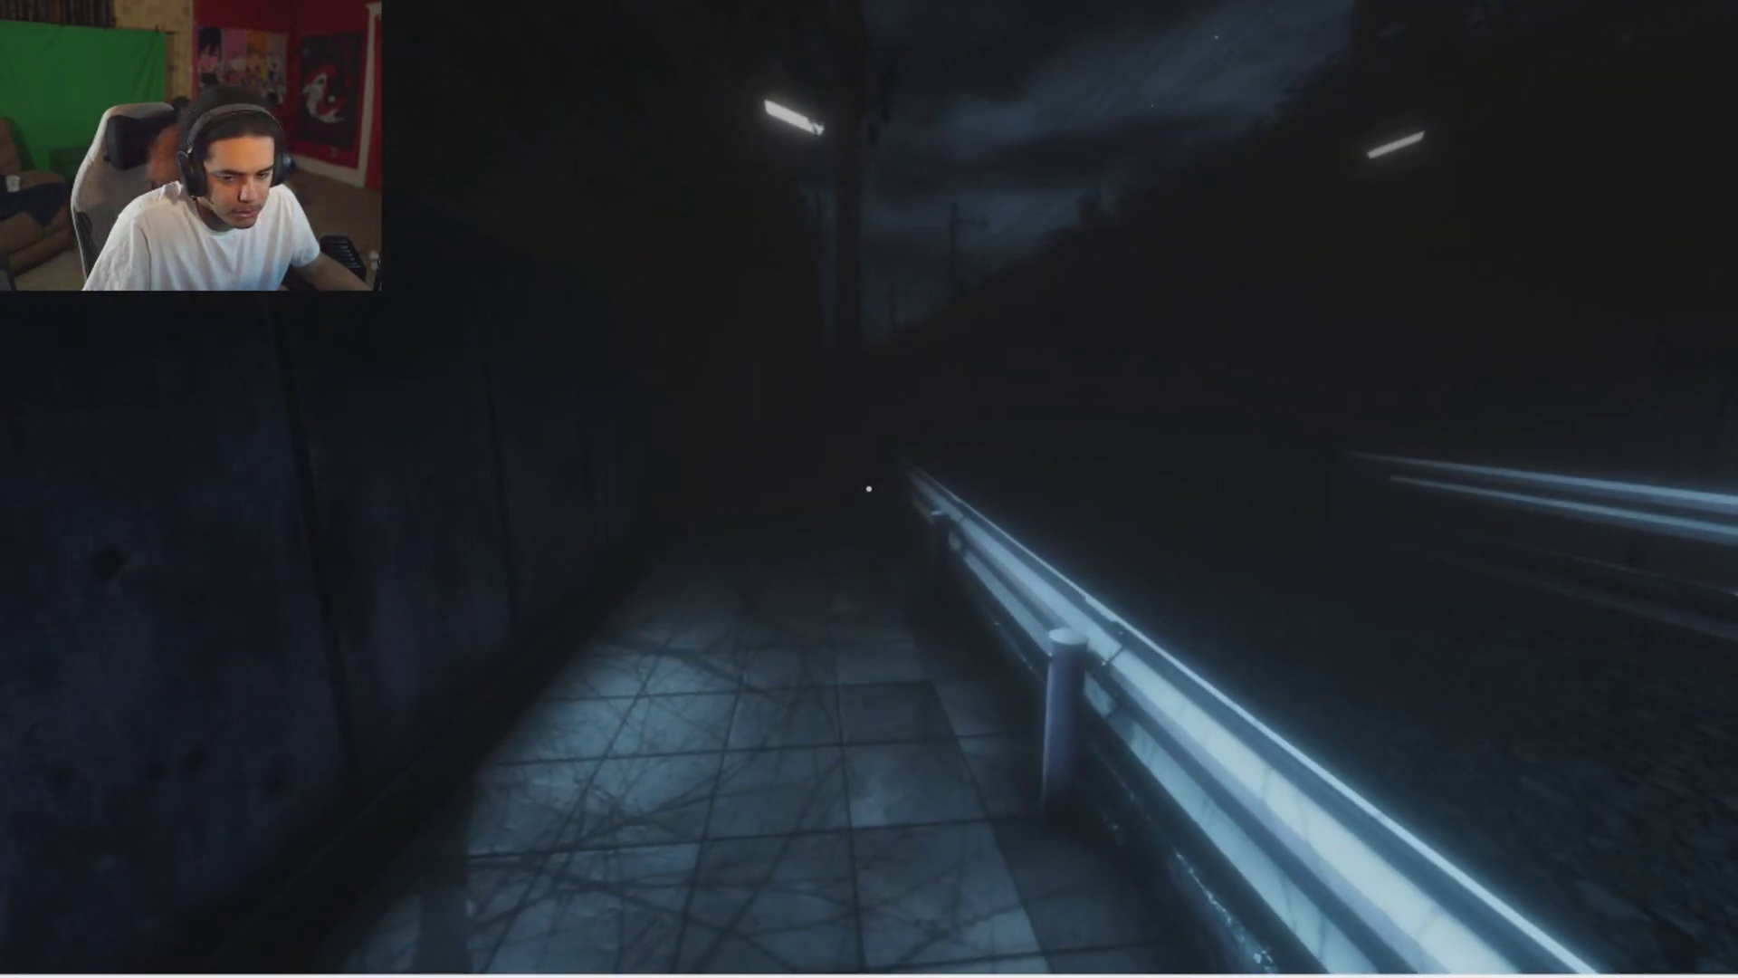
pyautogui.press('w')
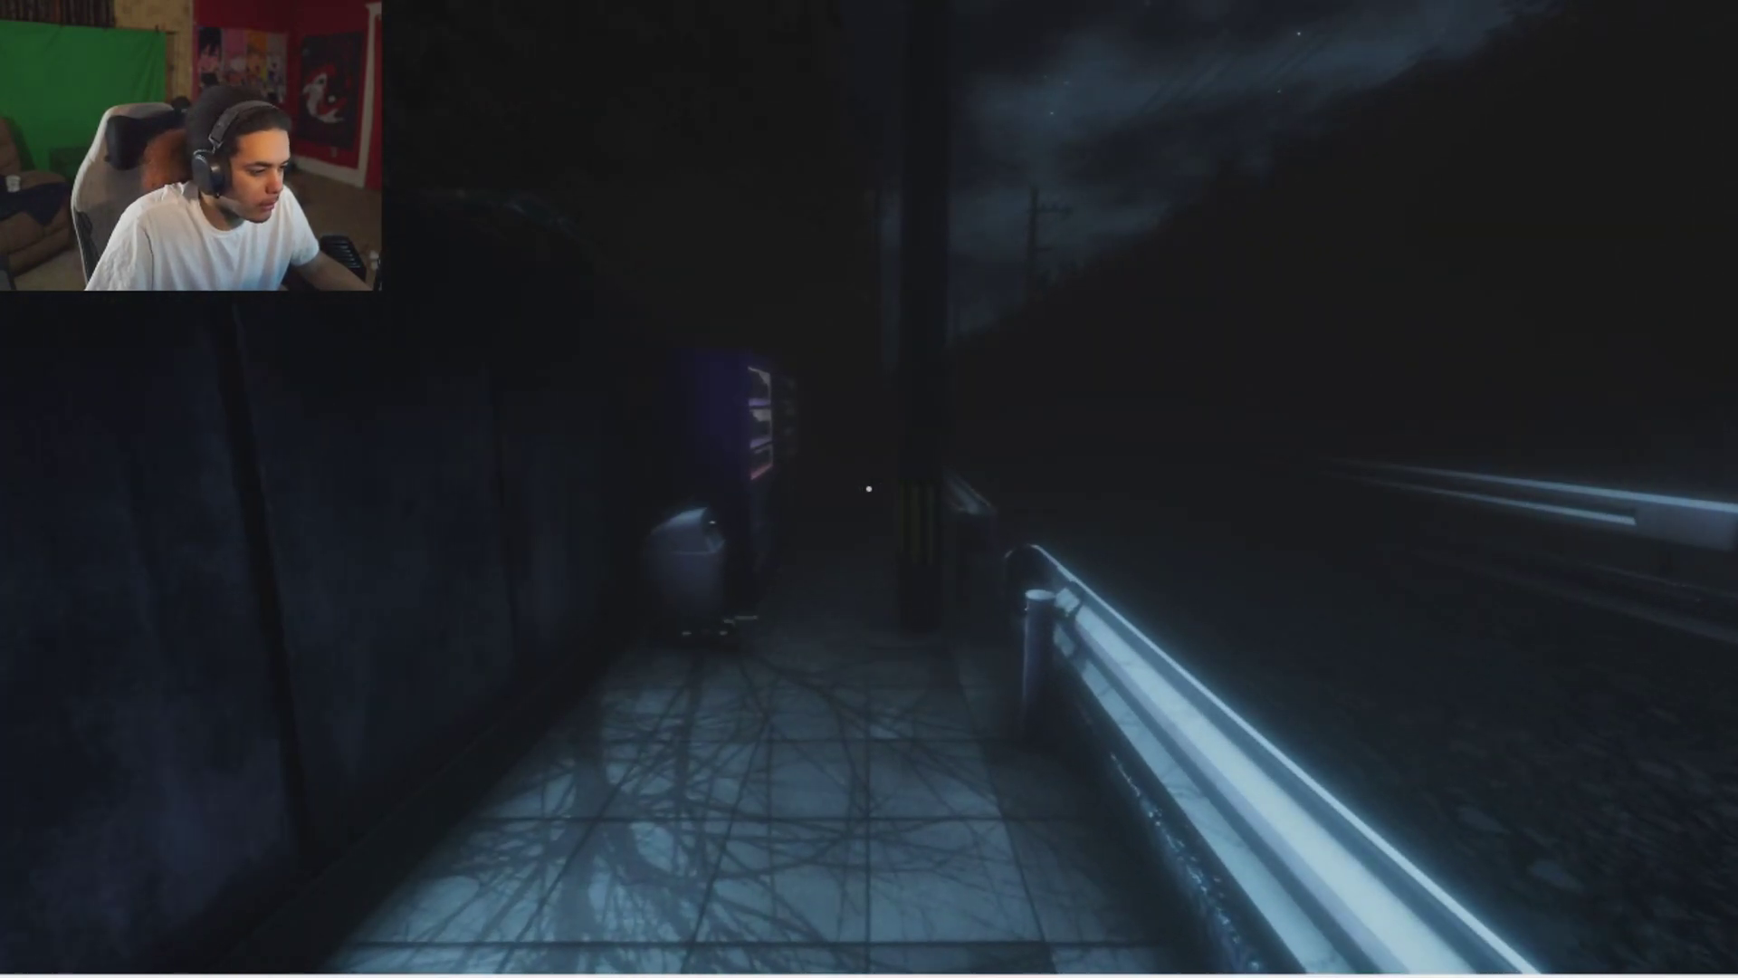
pyautogui.press('w')
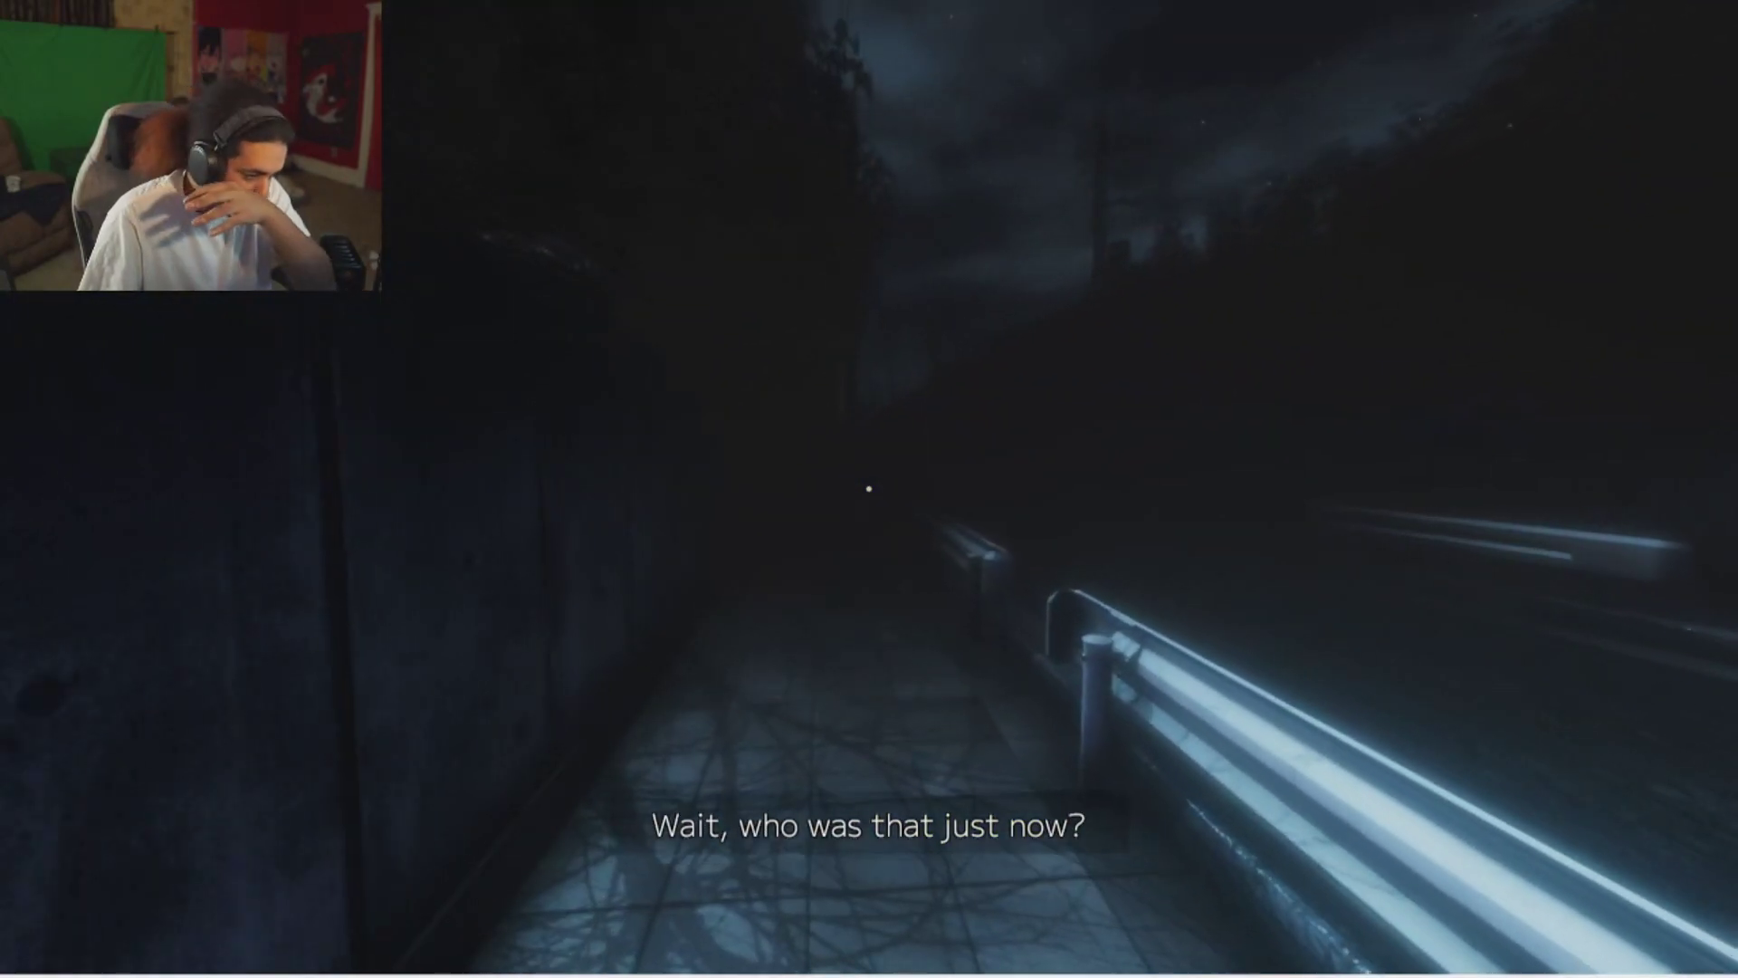
pyautogui.press('w')
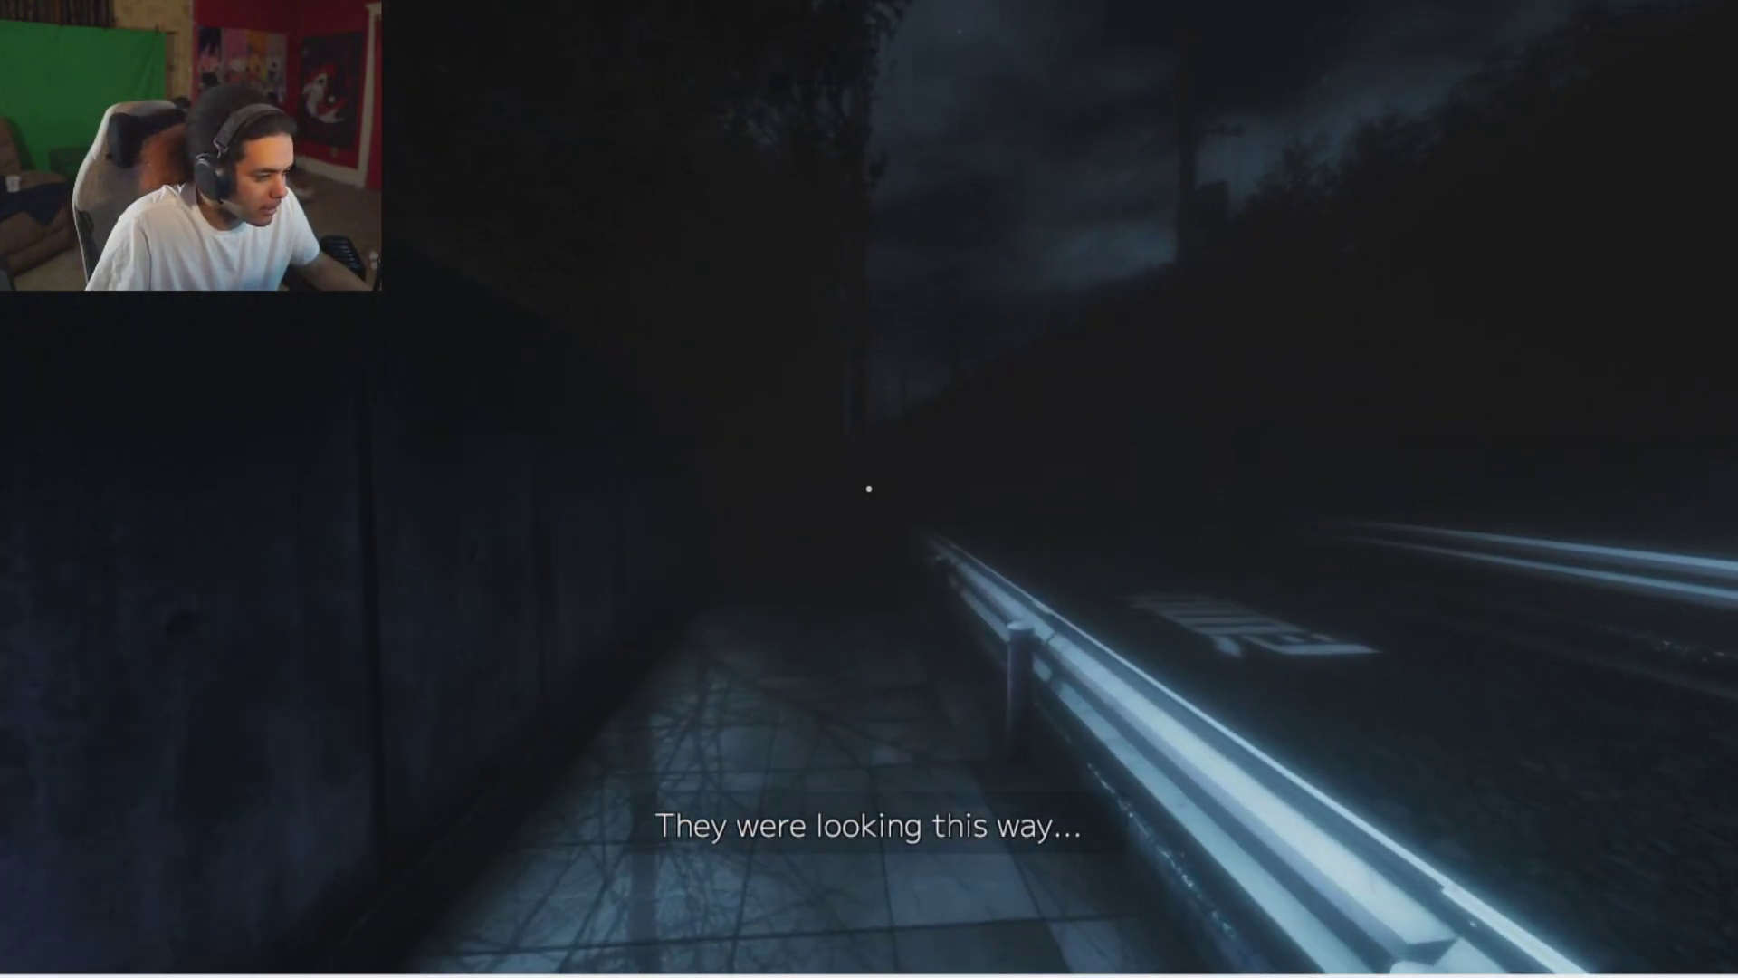
pyautogui.press('w')
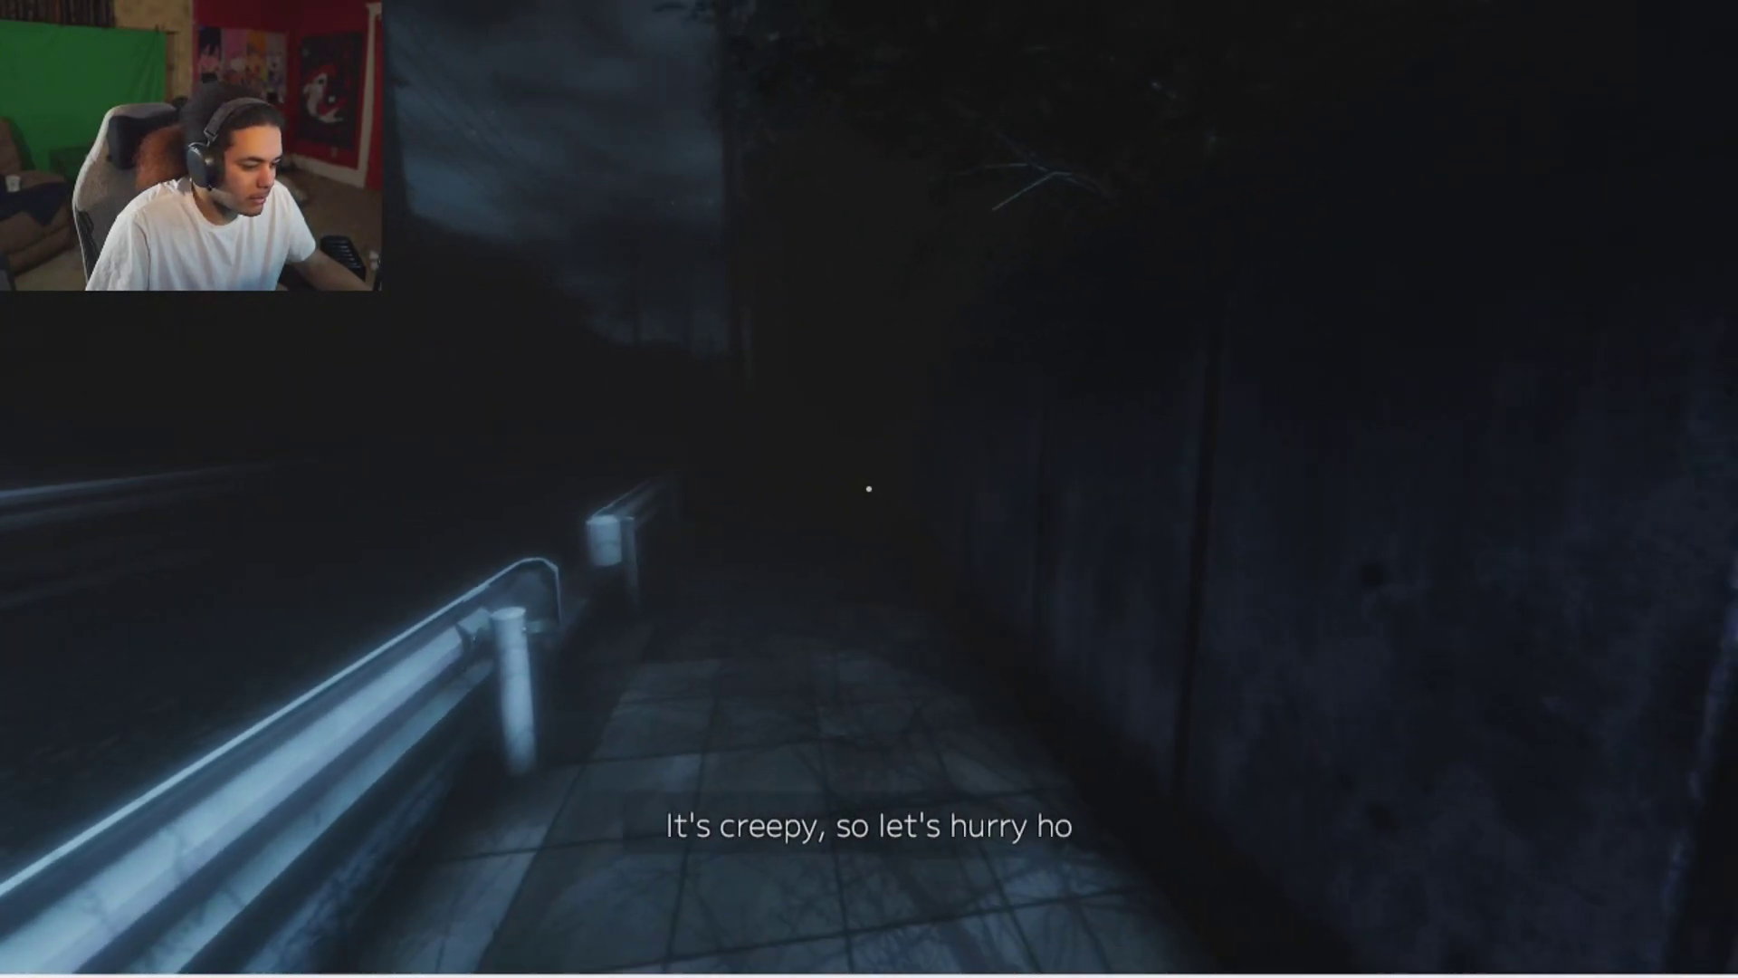
pyautogui.press('w')
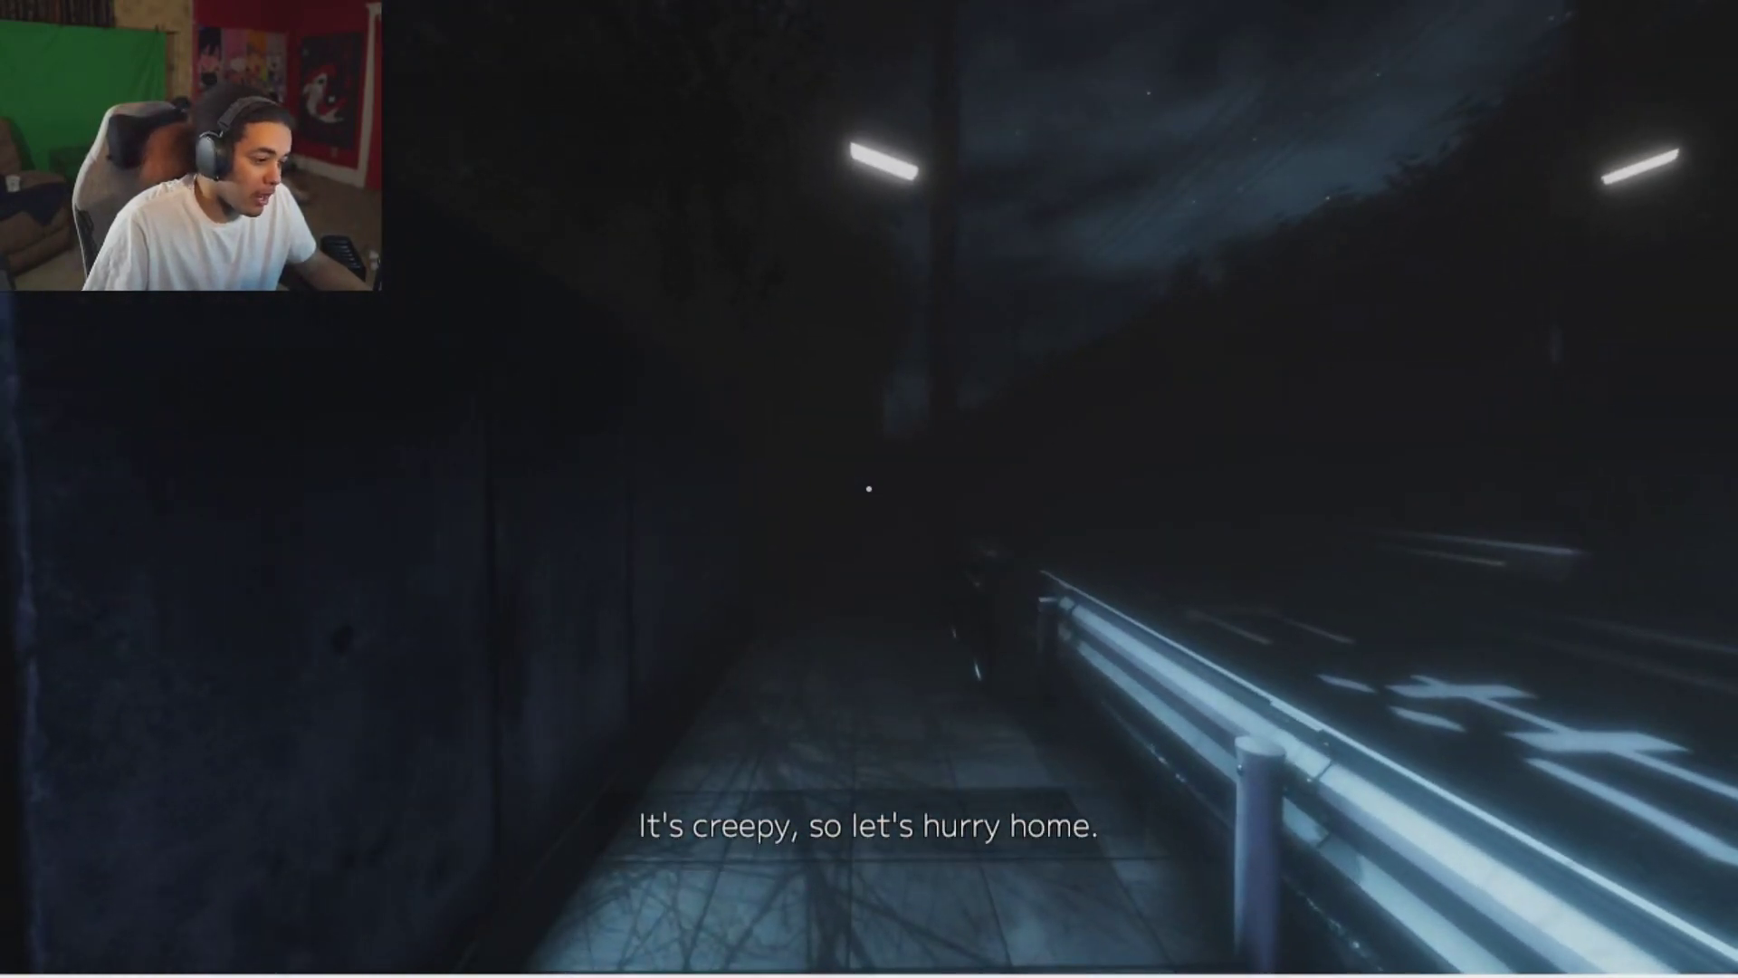
pyautogui.press('w')
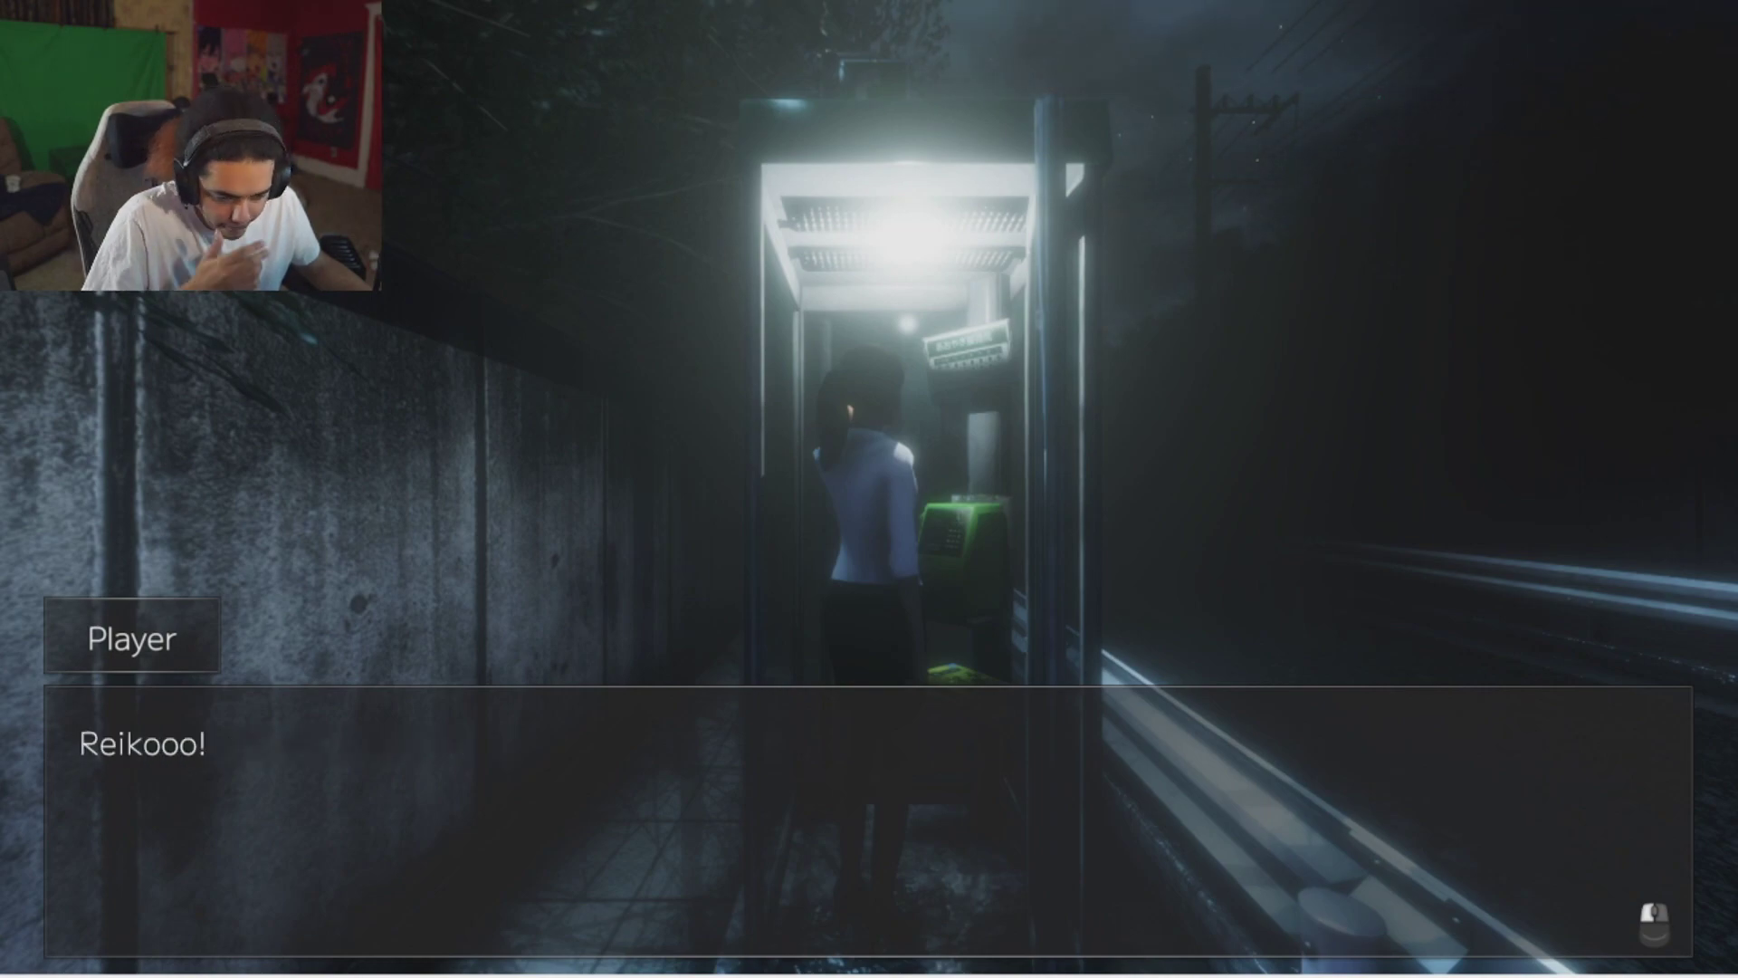
pyautogui.press('Return')
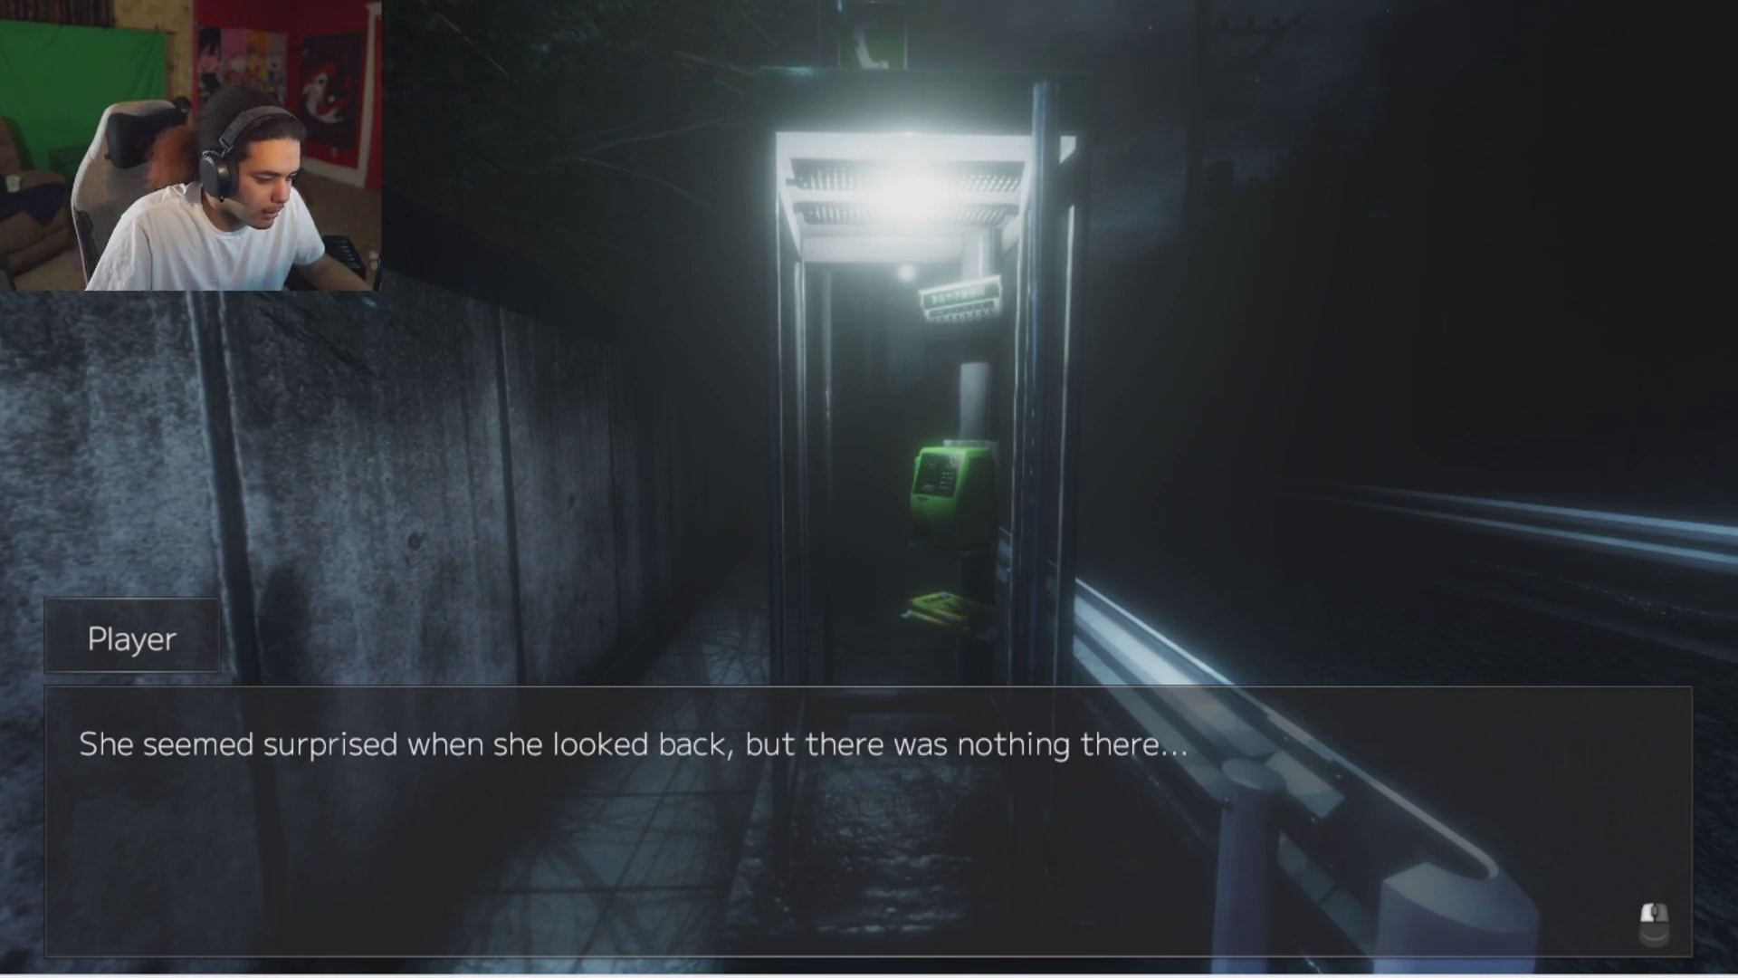
pyautogui.click(869, 489)
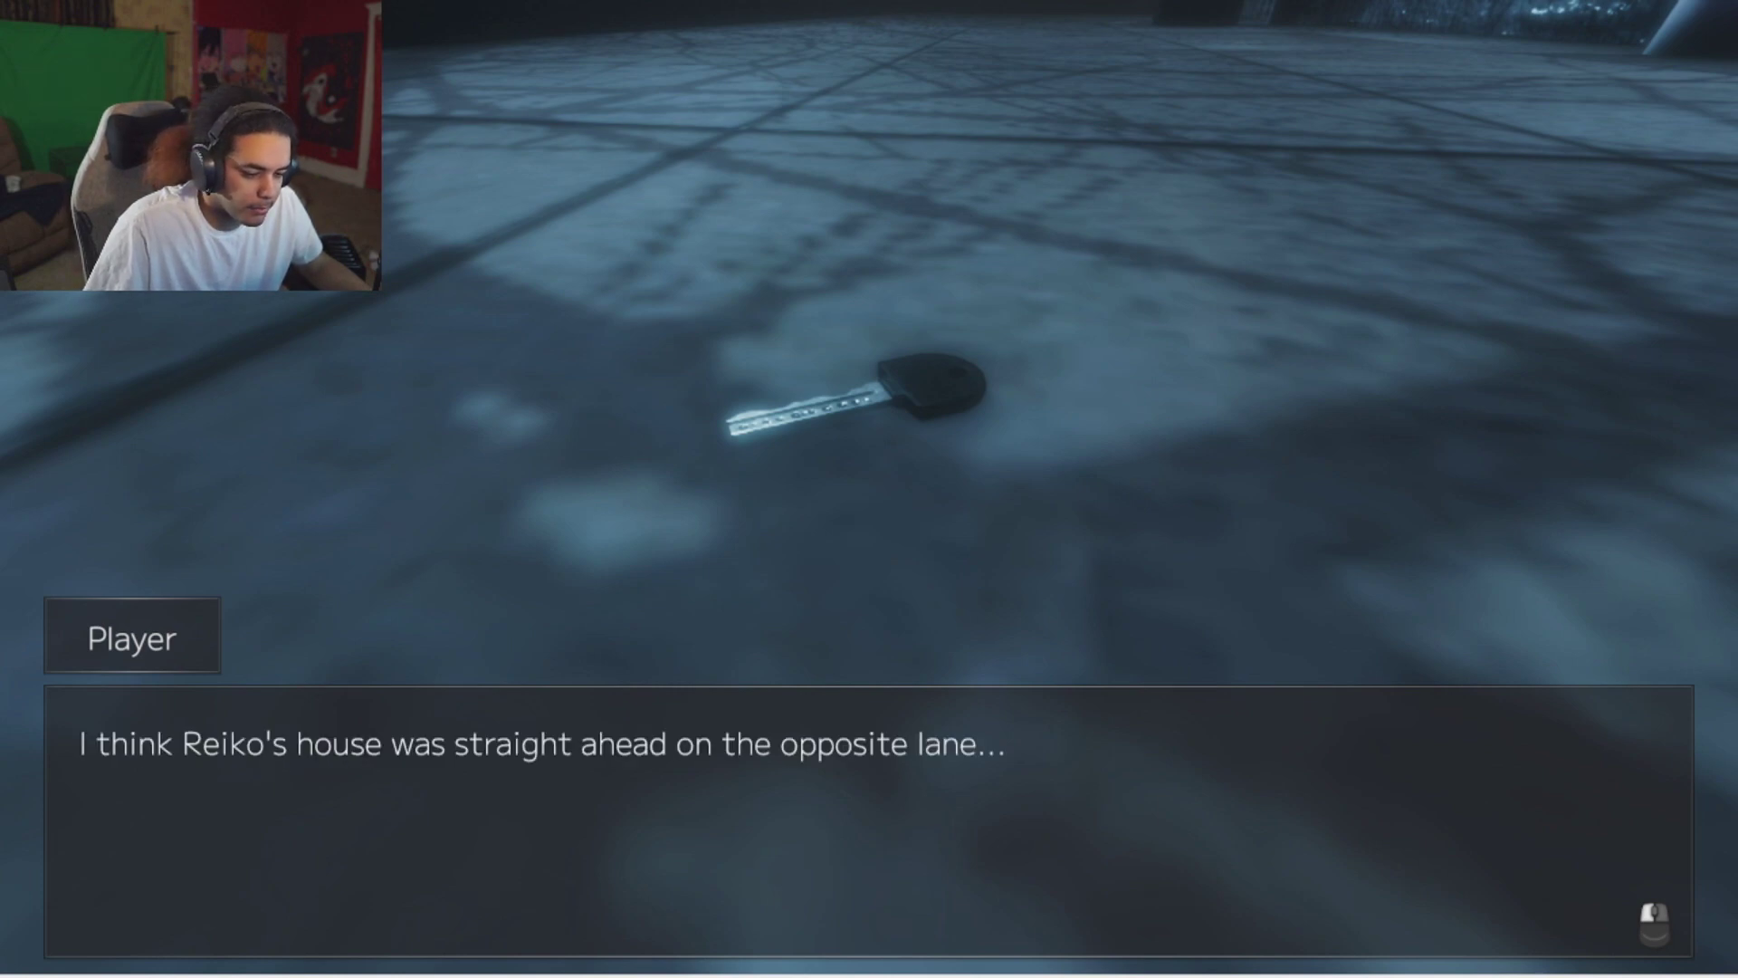
# Pick up Reiko's house key, then talk to the woman passed out on the sidewalk.
pyautogui.click(869, 489)
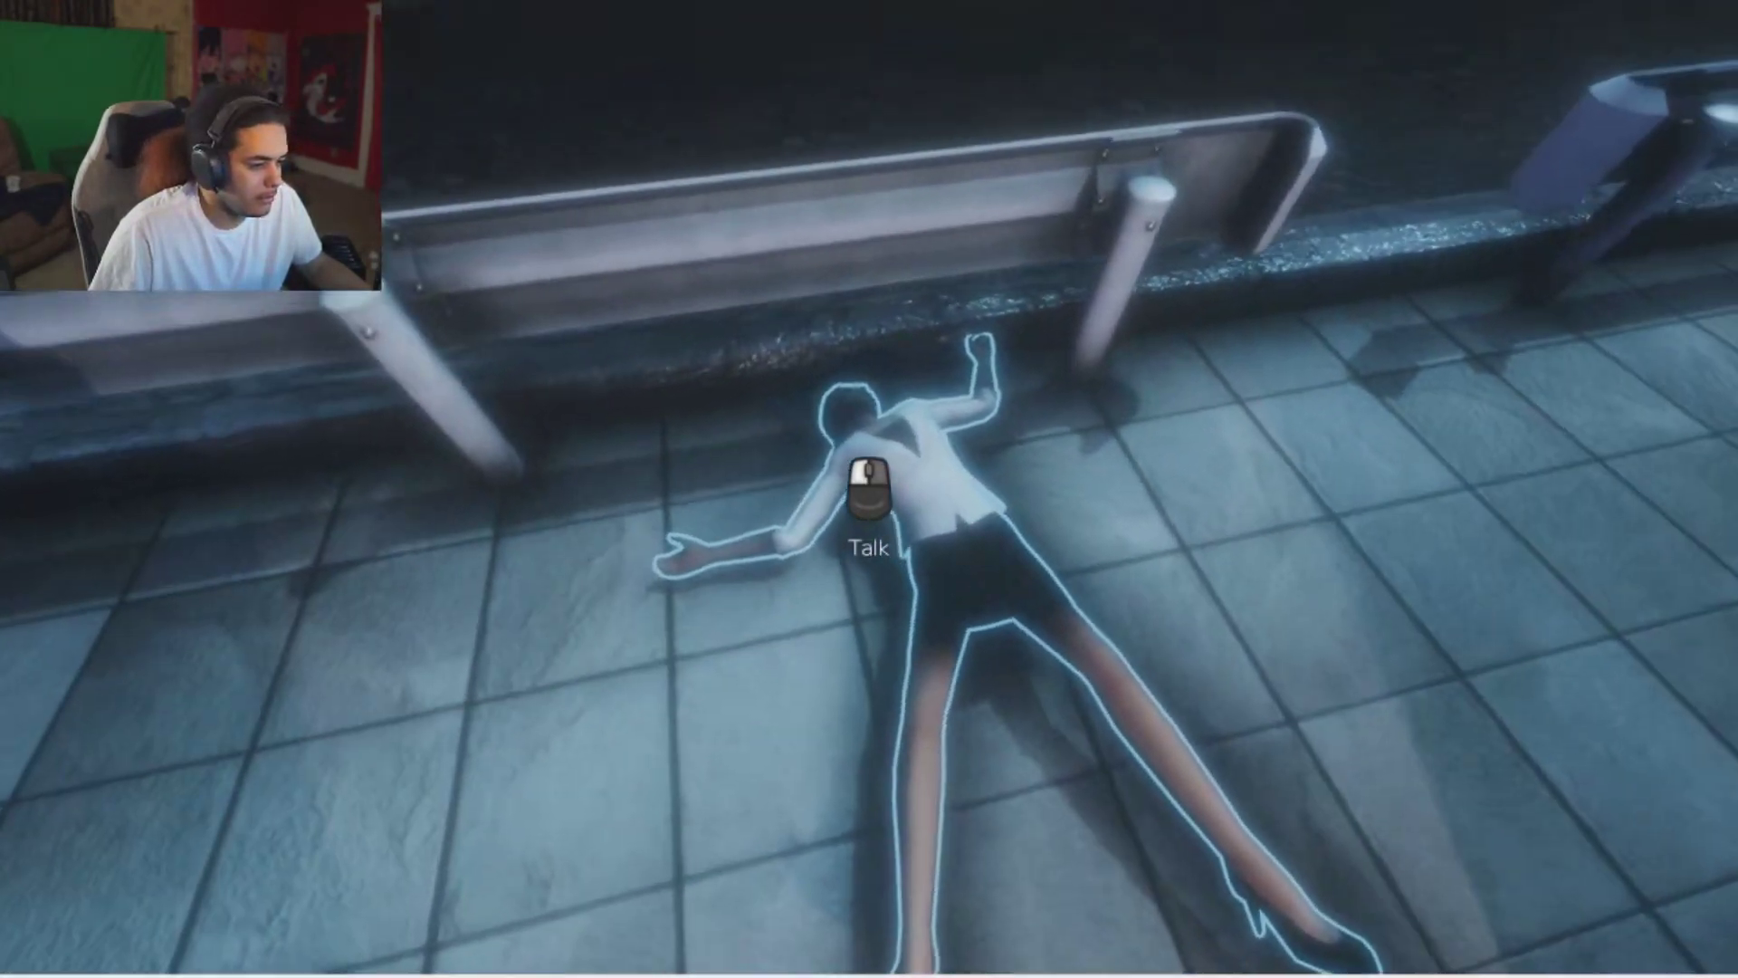
pyautogui.click(869, 489)
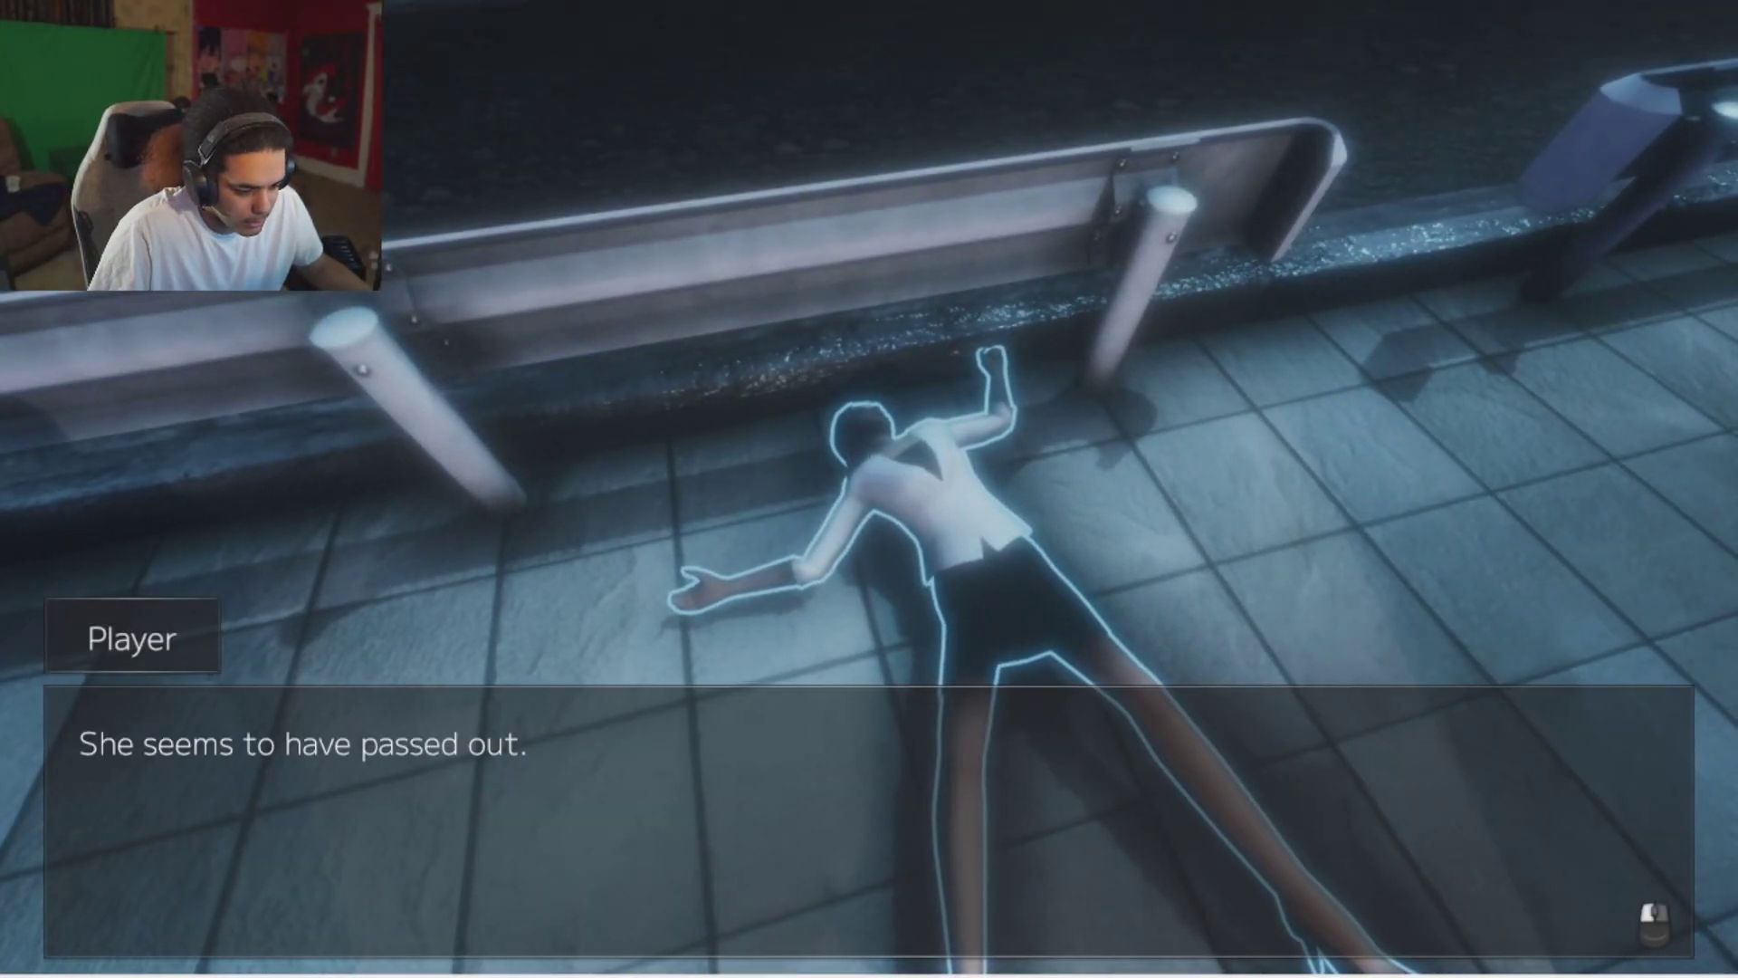
pyautogui.click(869, 490)
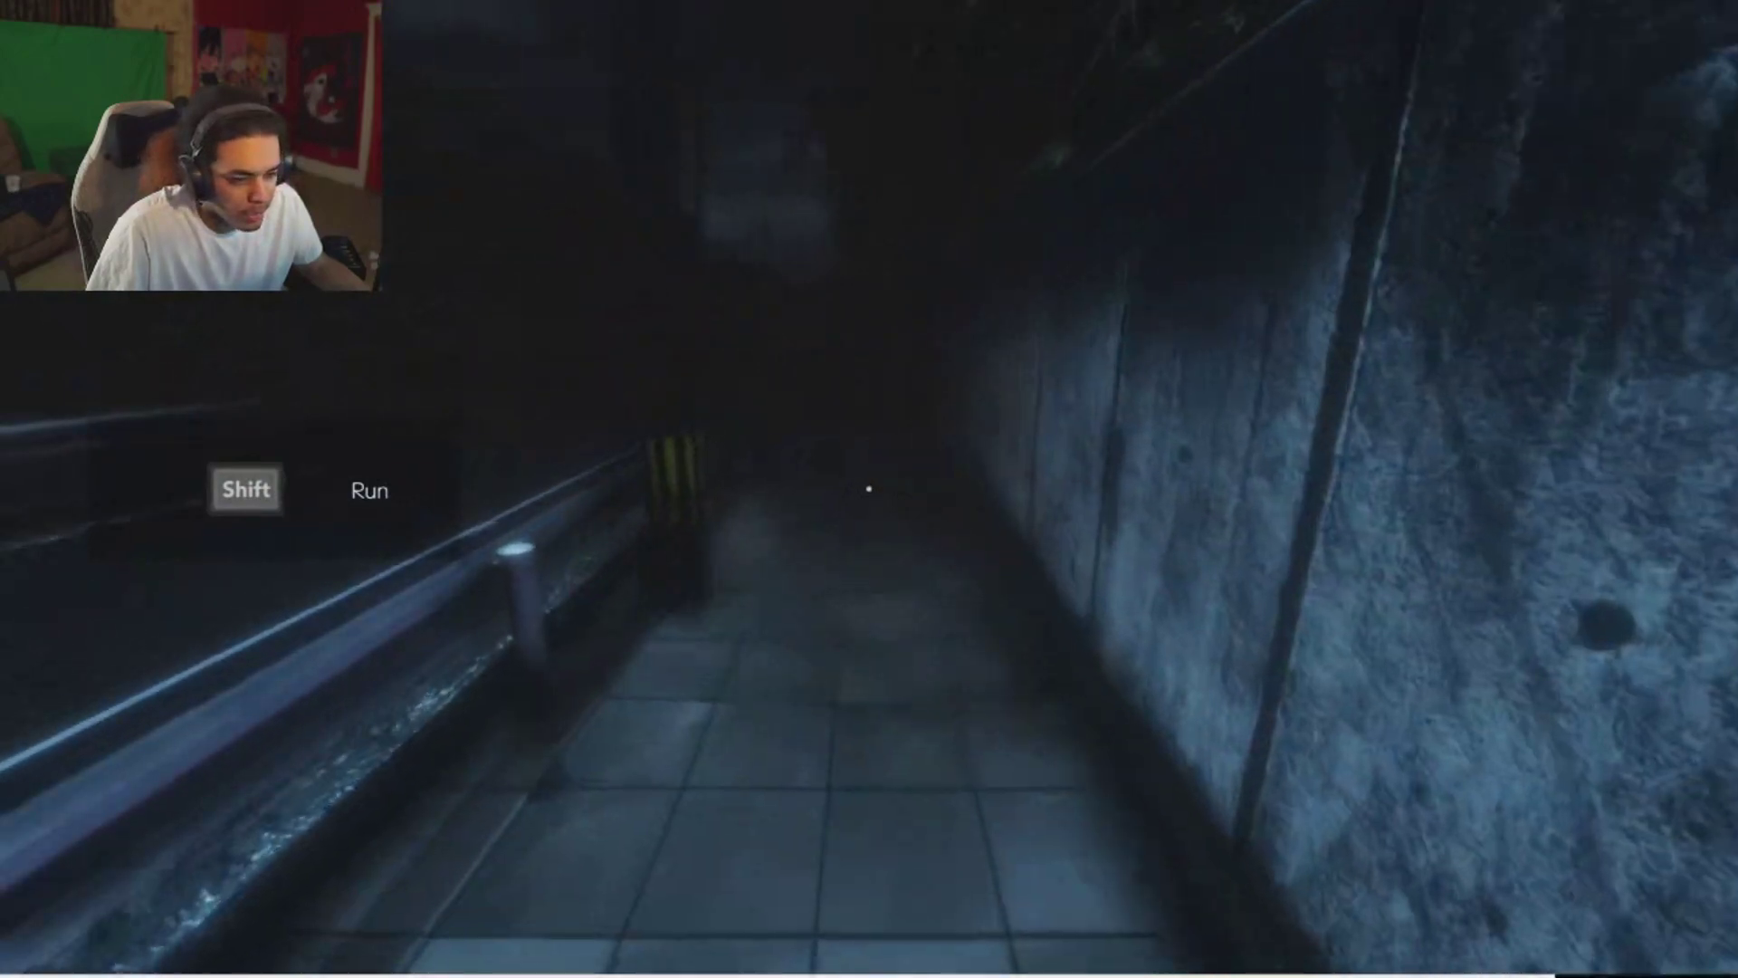
# Run down the dark walled corridor past the striped post toward the side room.
pyautogui.press('w')
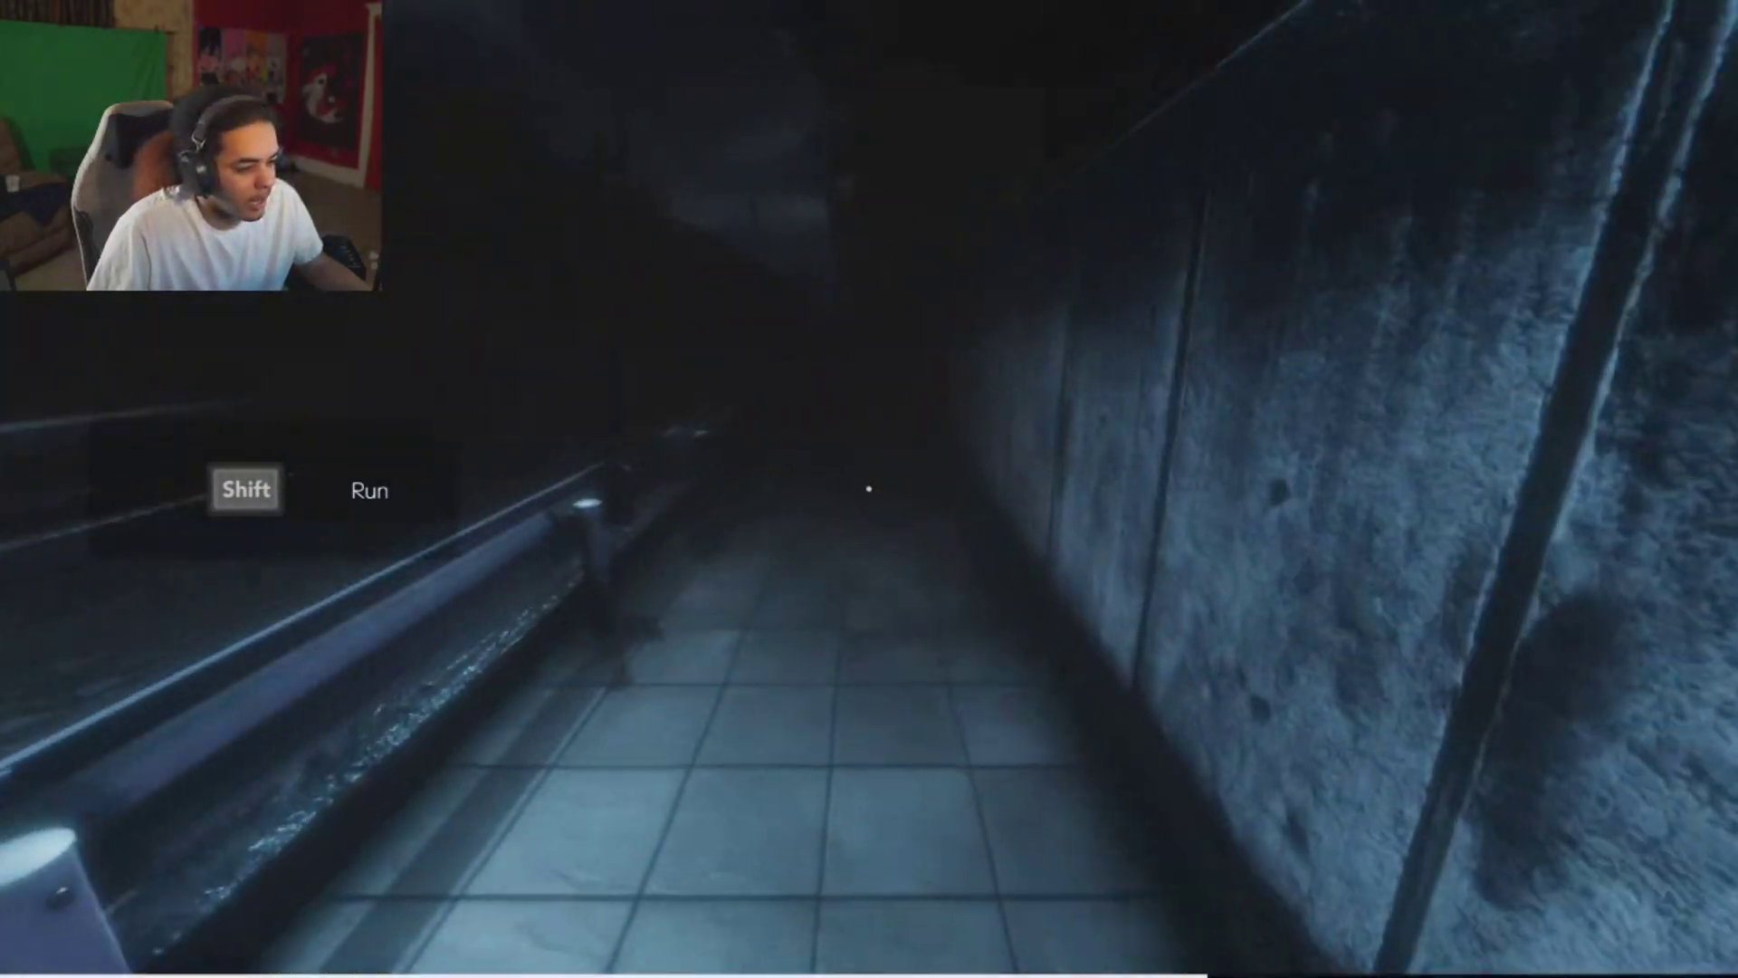
pyautogui.press('w')
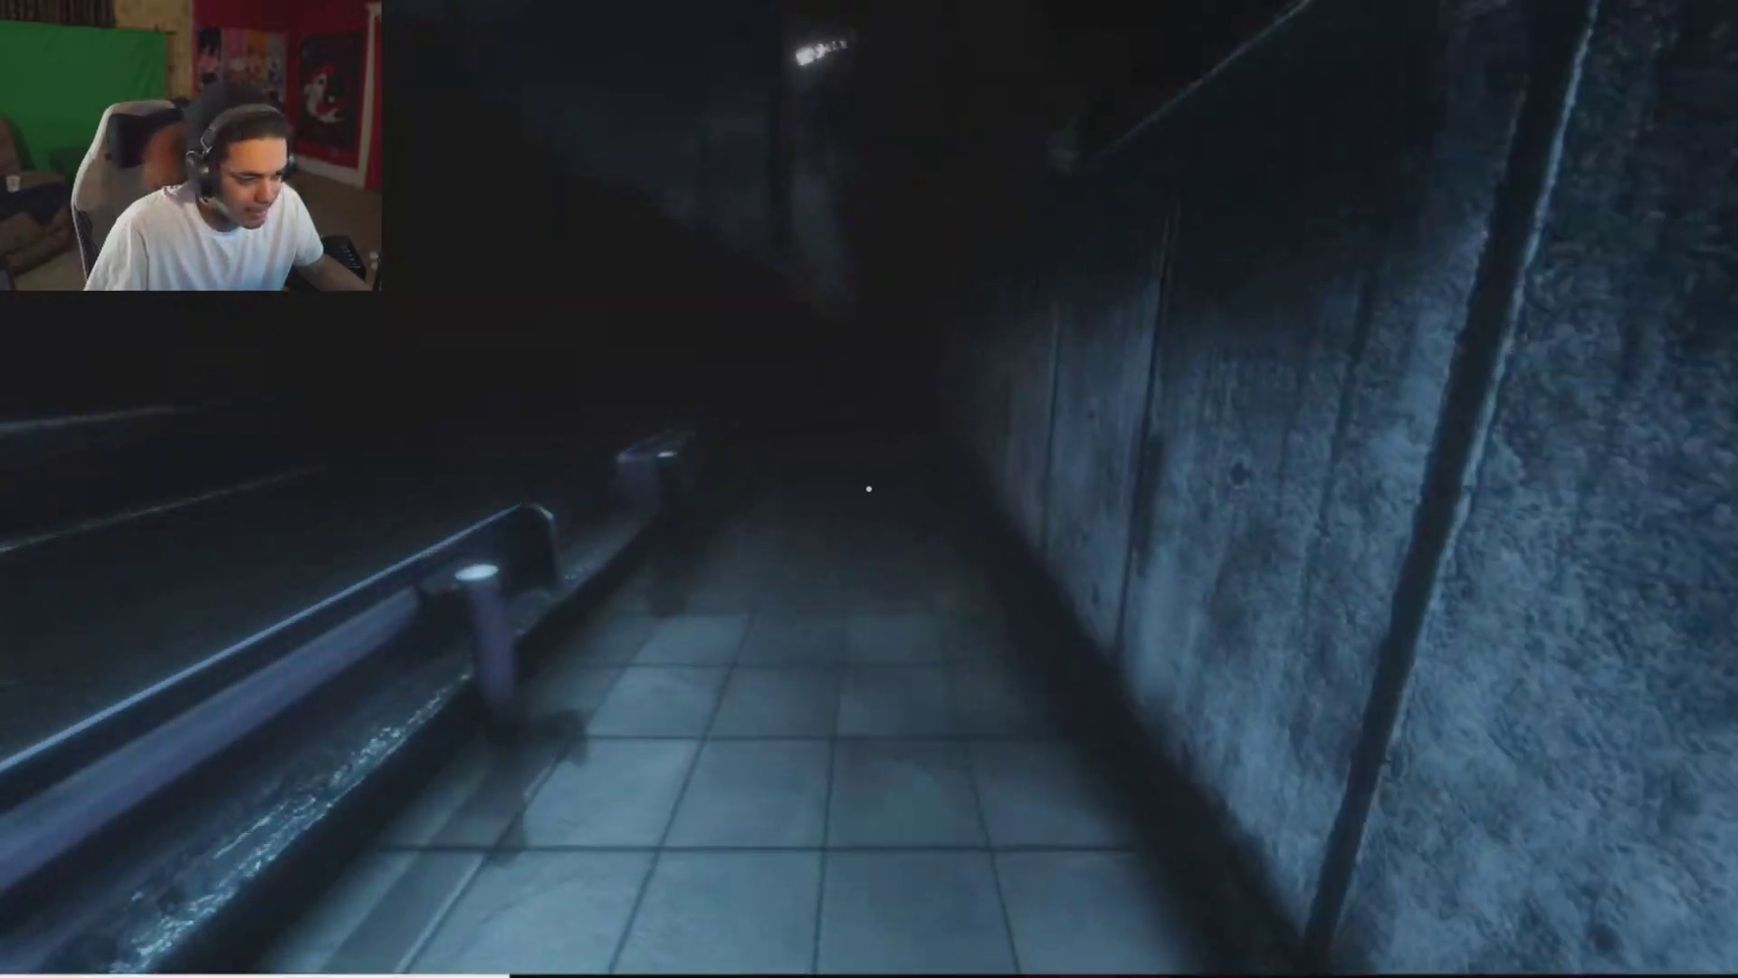
pyautogui.press('w')
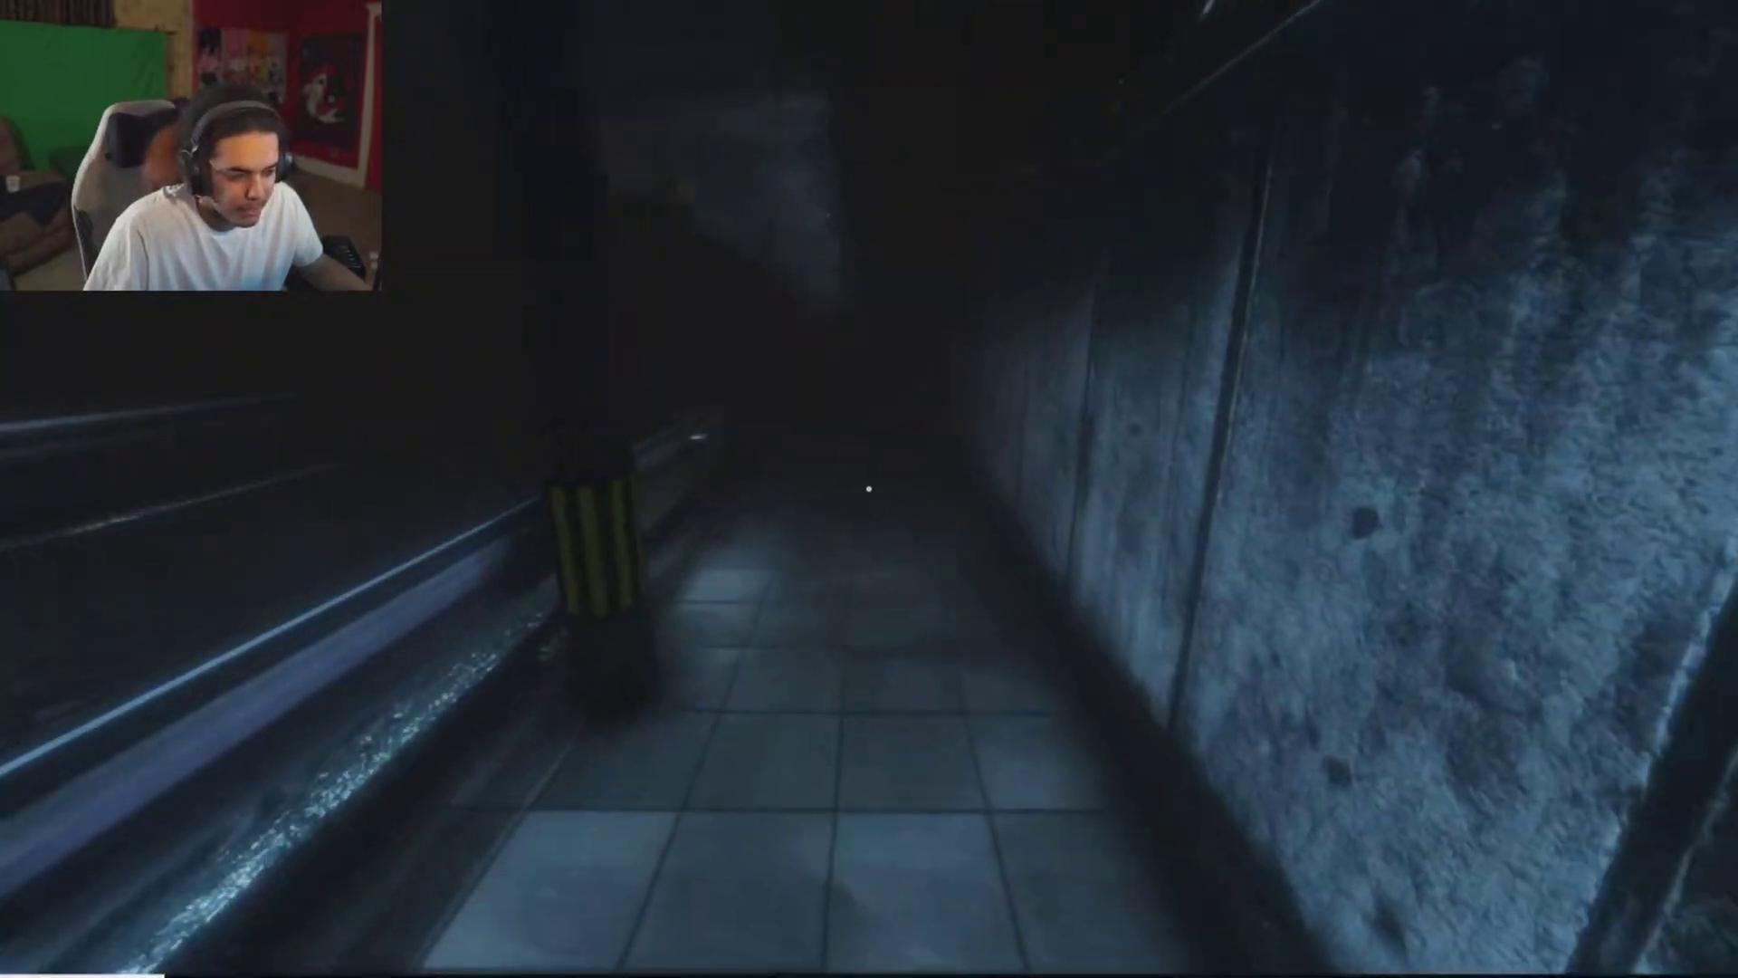
pyautogui.press('w')
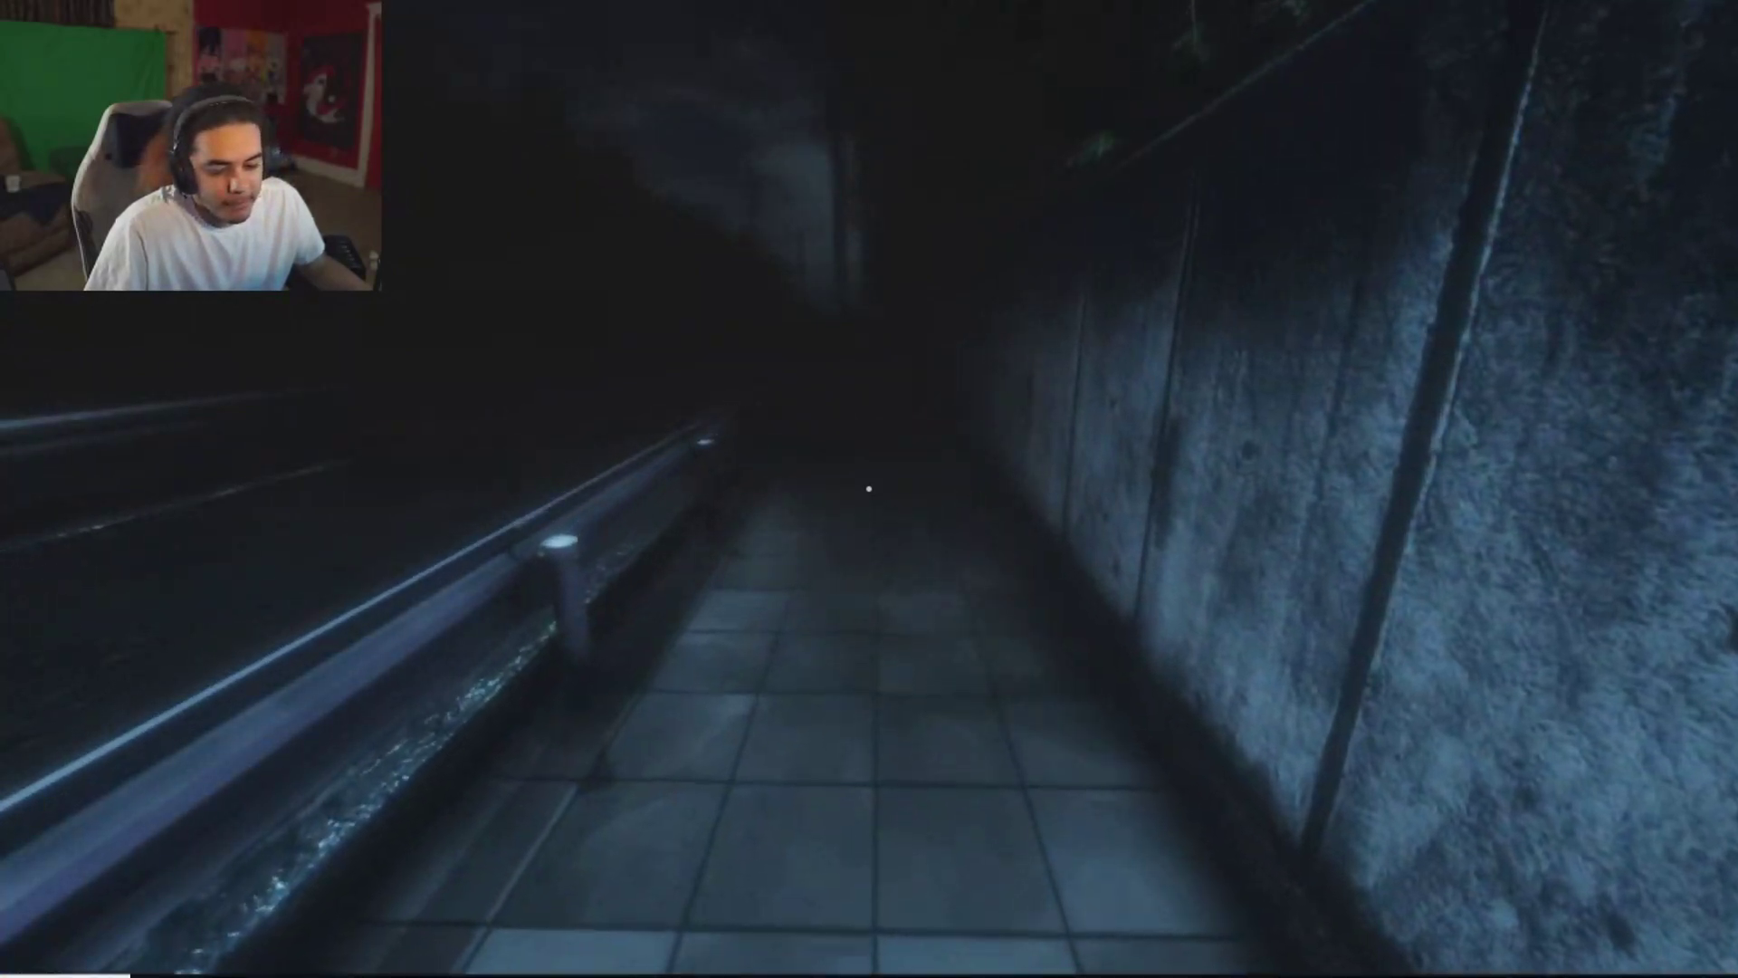
pyautogui.press('w')
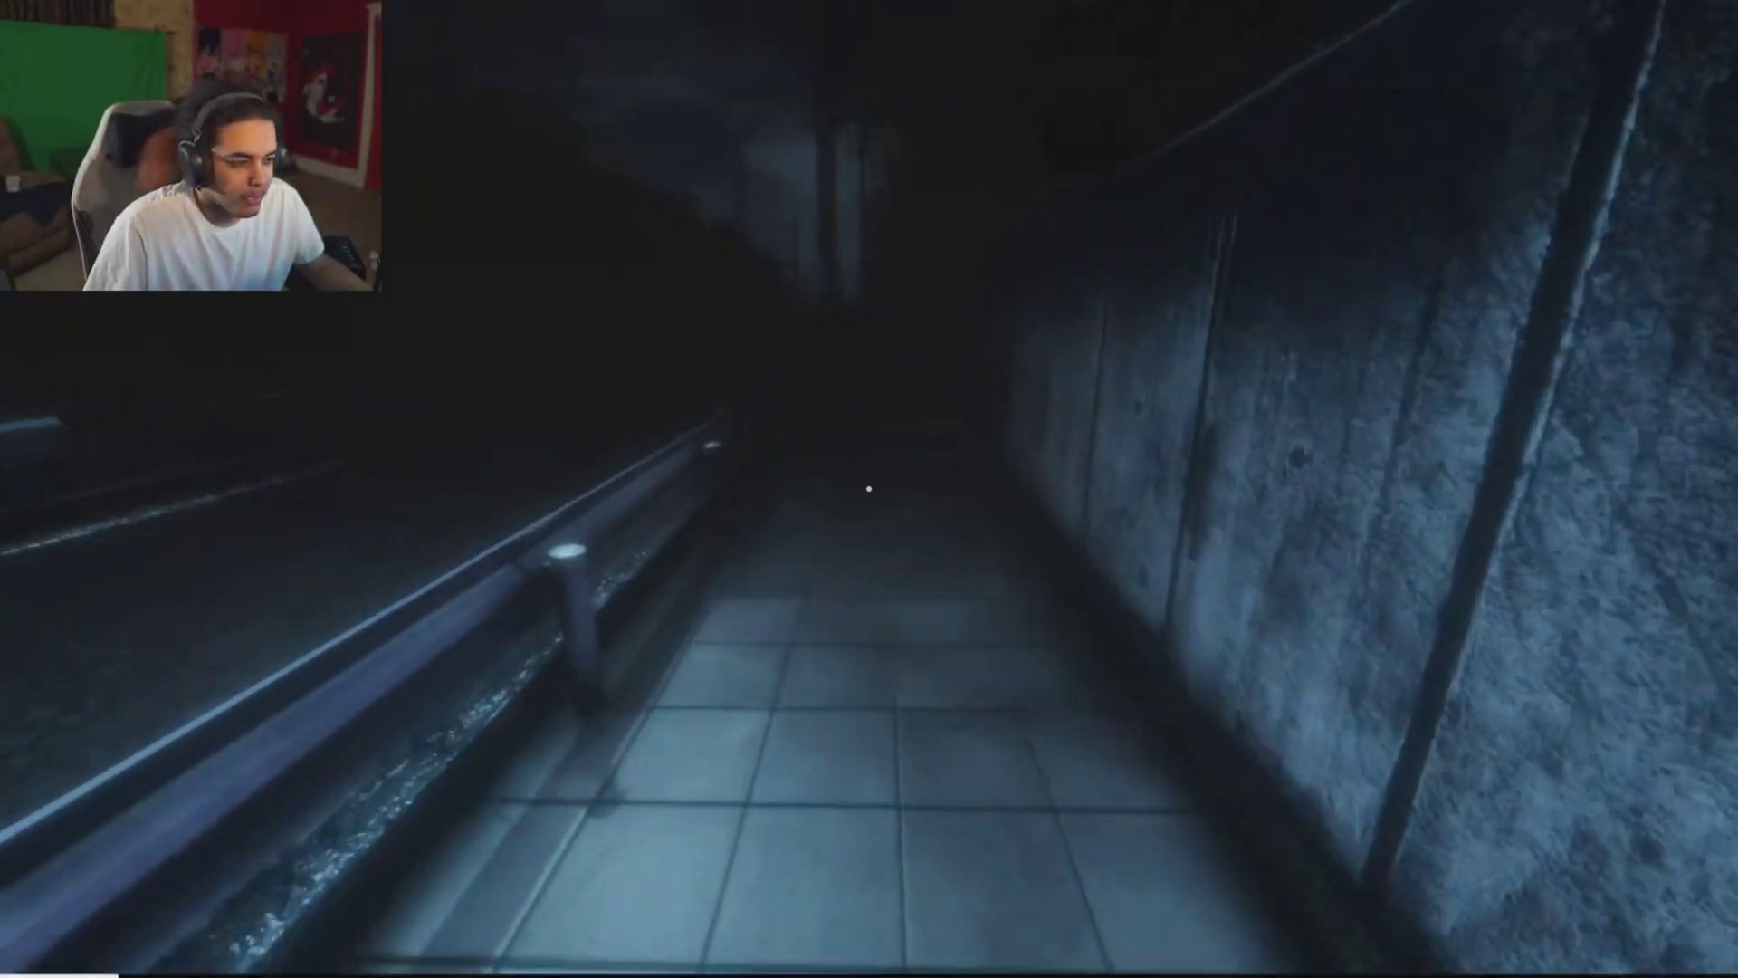
pyautogui.press('w')
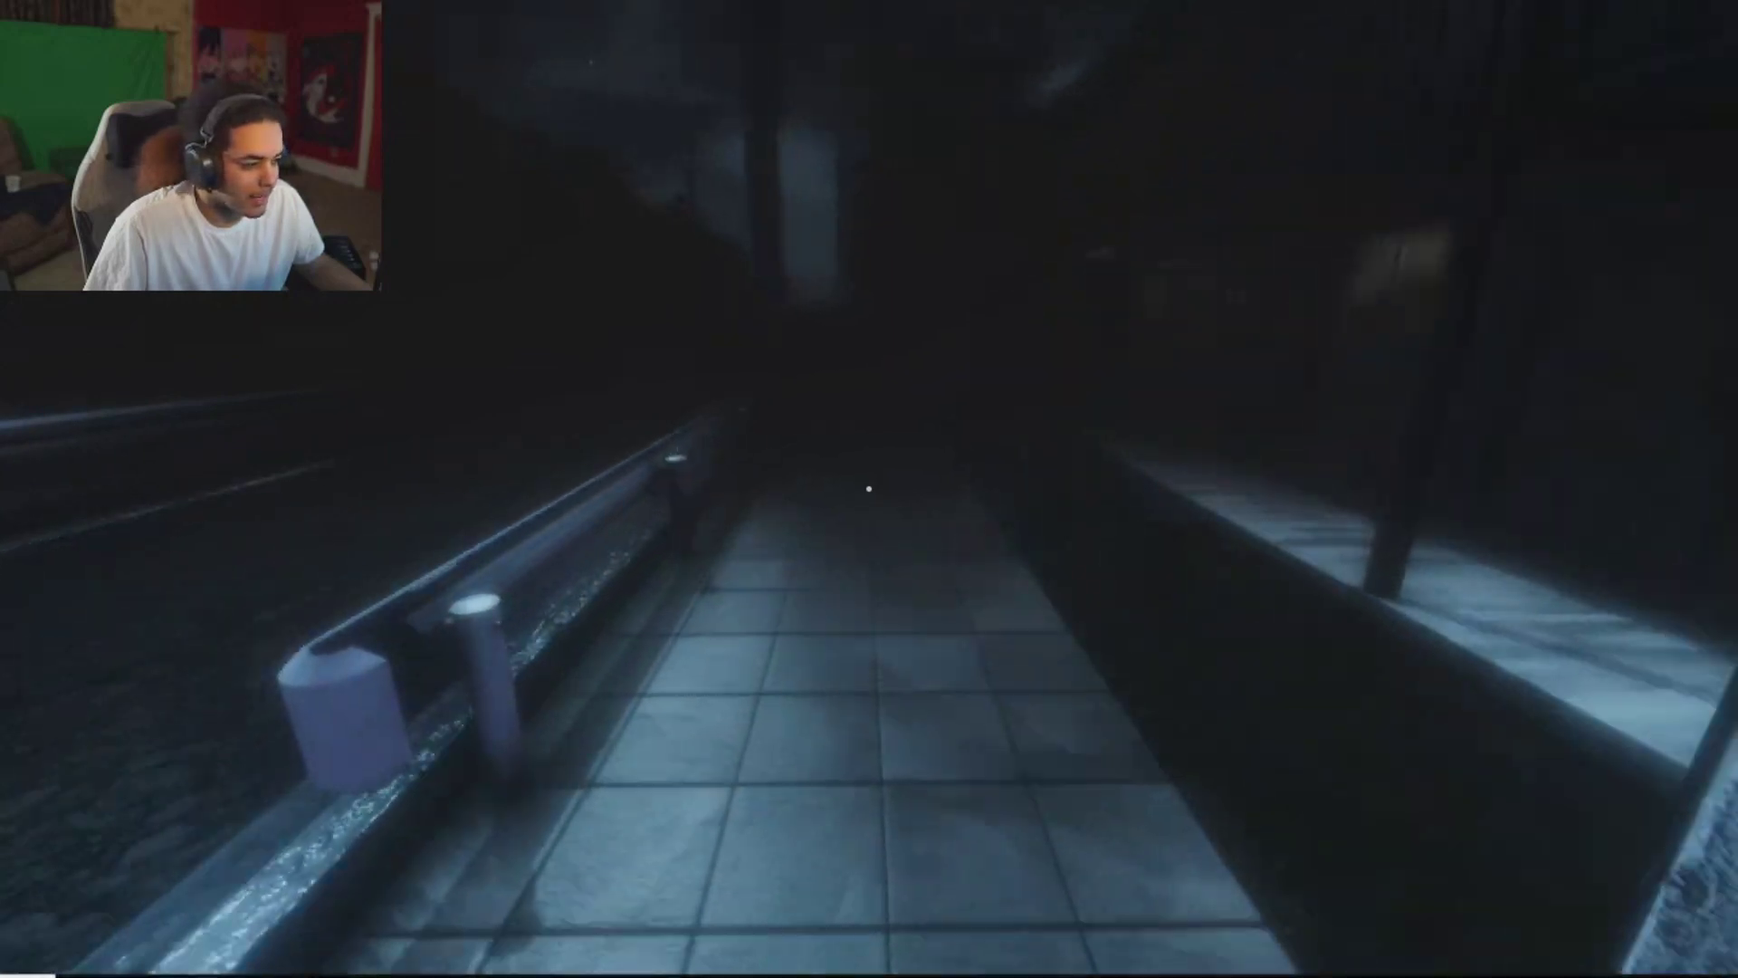